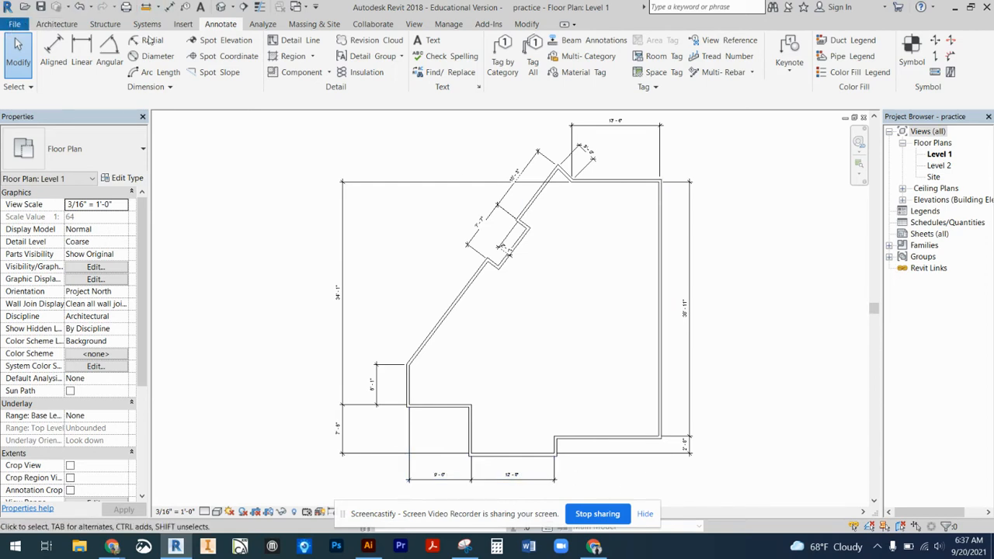
Minimize the open floor plan view and start a new project, saving the practice project first.
click(845, 119)
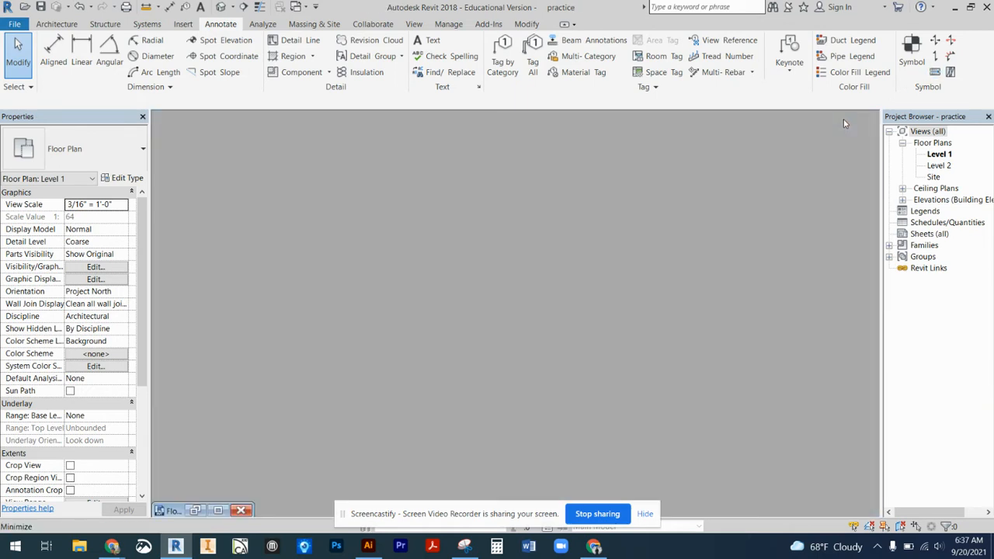
click(13, 25)
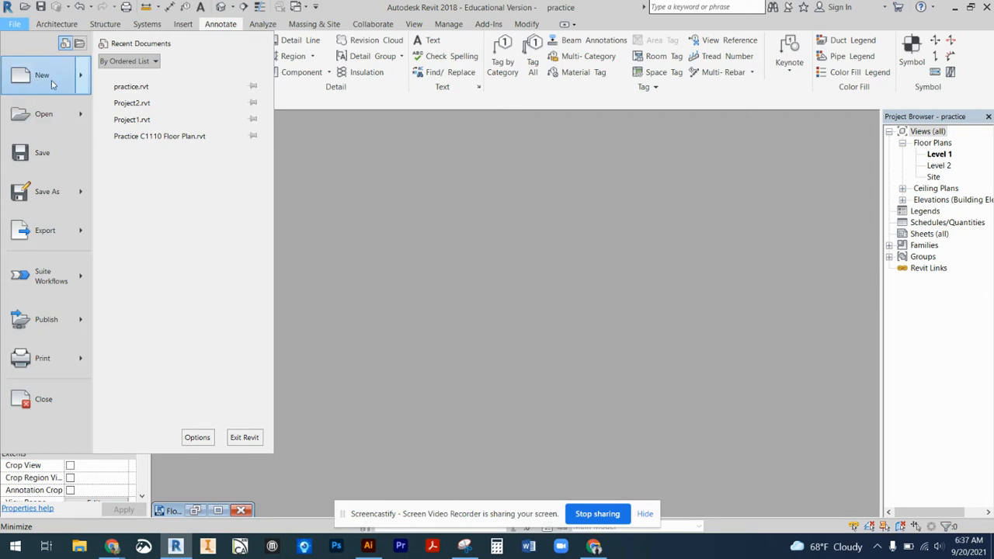
mouse_move(39, 75)
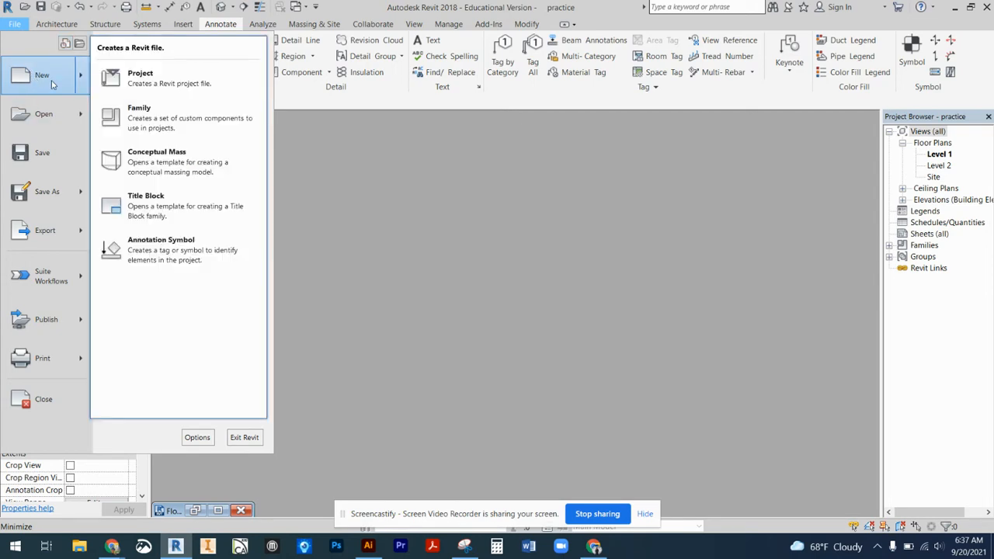
click(237, 89)
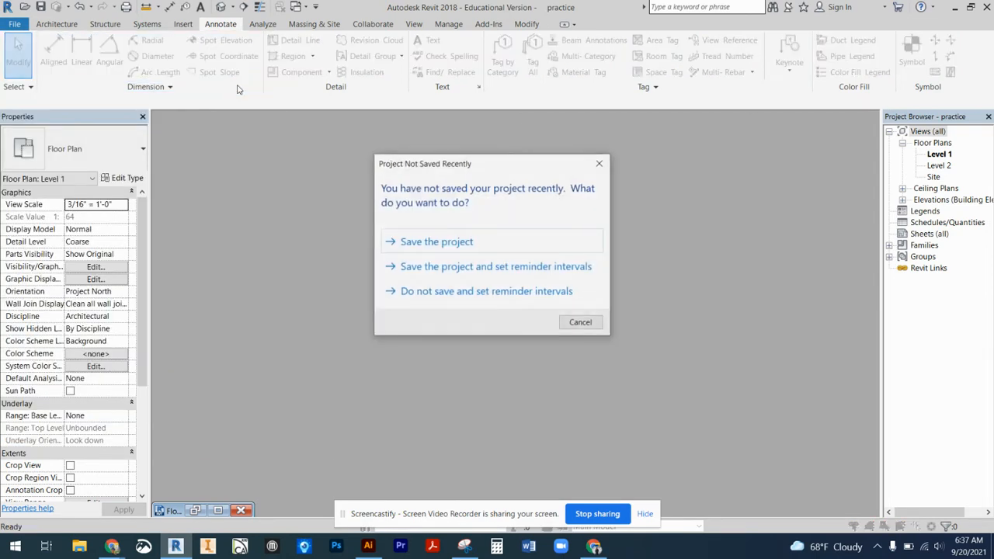
click(445, 244)
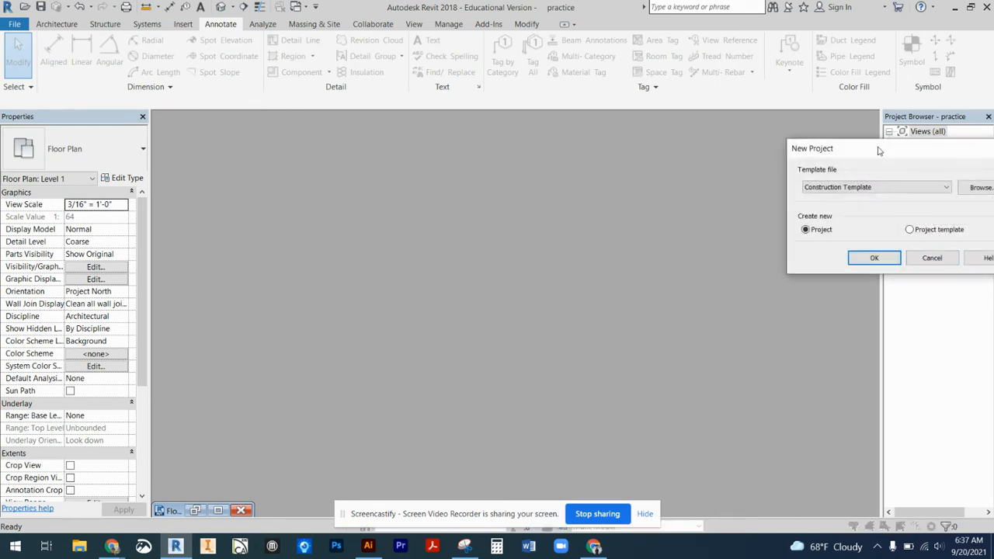
Create the new file as a project based on the Architectural Template.
drag(878, 148, 411, 149)
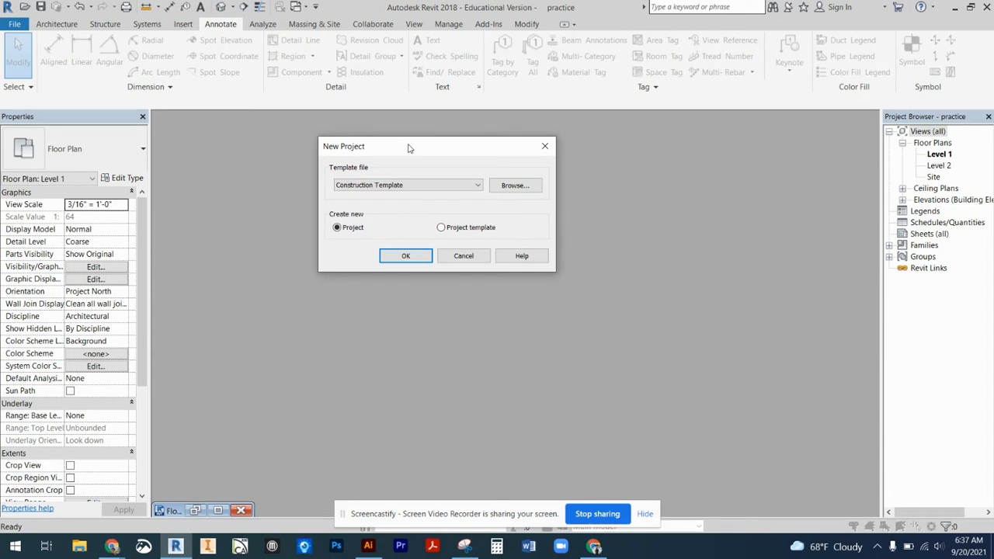
click(365, 187)
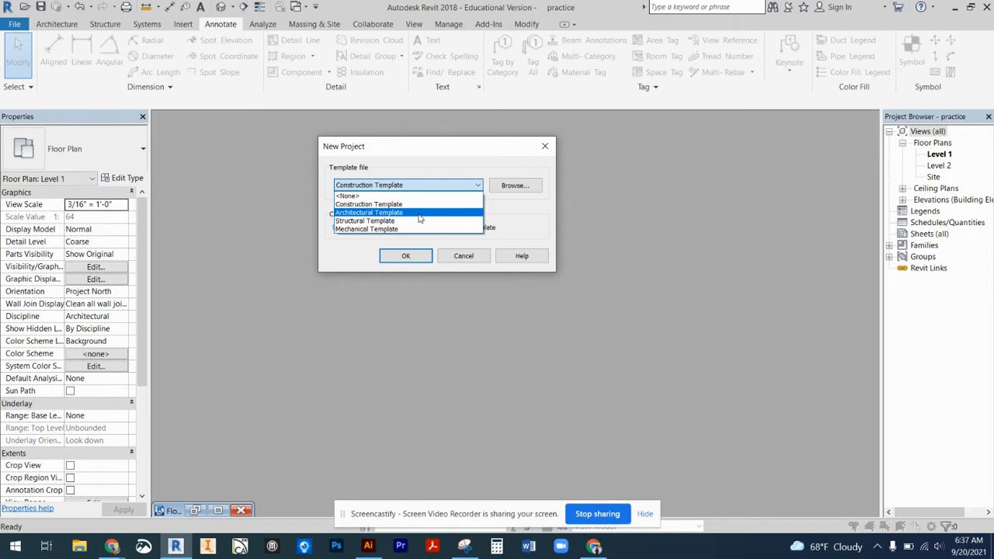
click(419, 214)
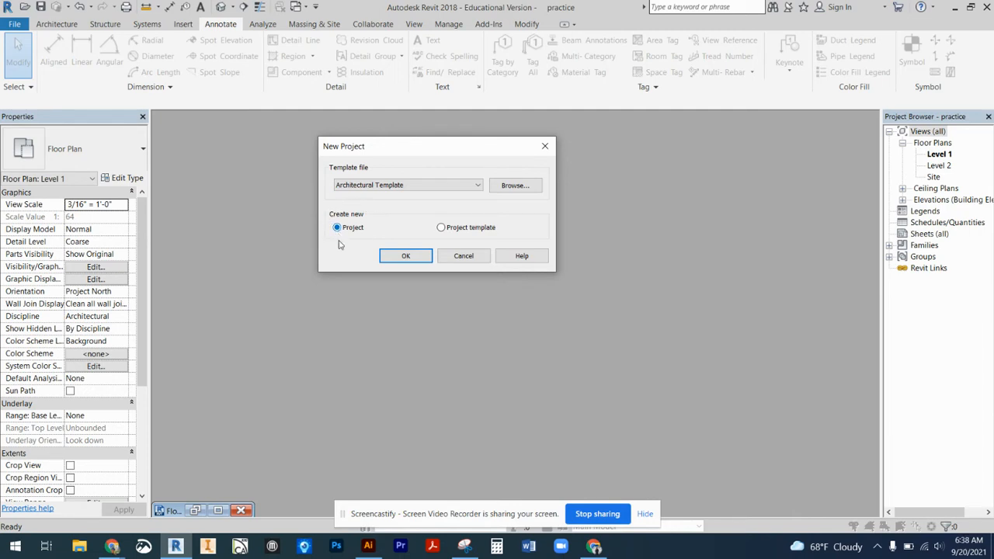
click(406, 257)
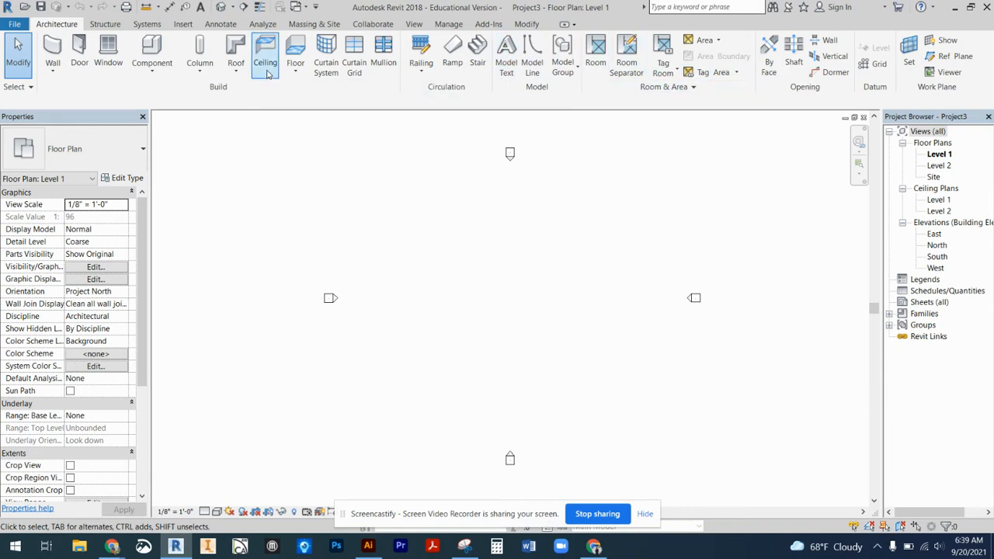
click(115, 25)
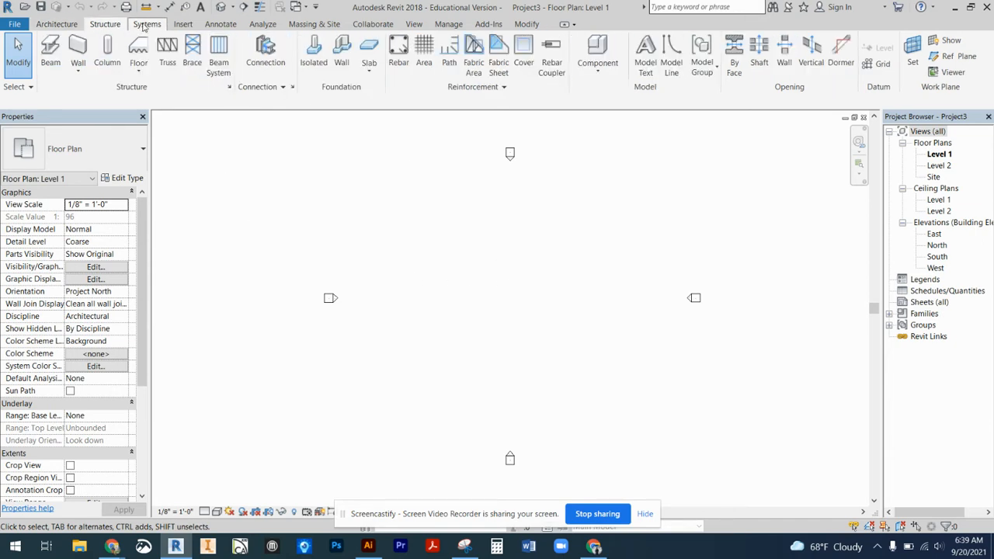
click(146, 26)
click(185, 25)
click(223, 26)
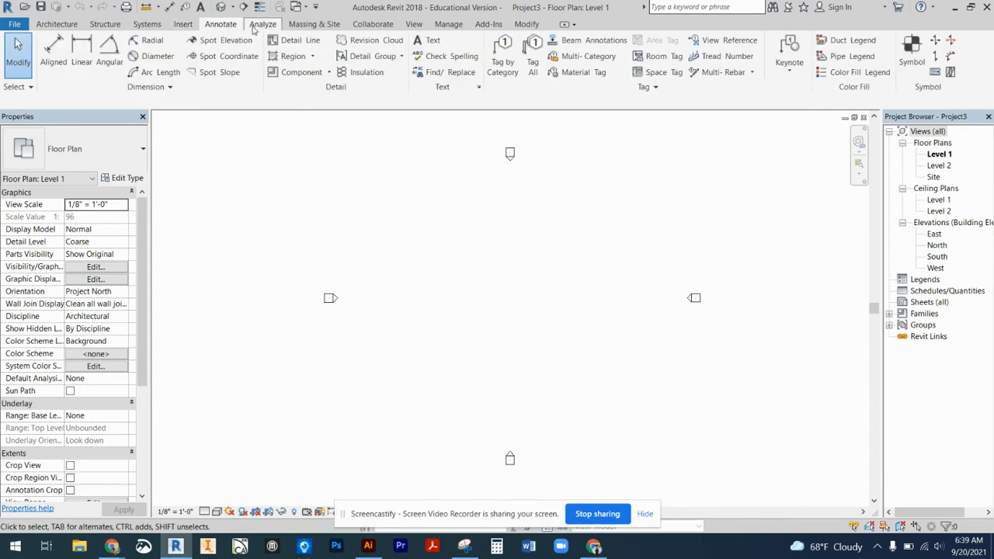
click(265, 27)
click(314, 25)
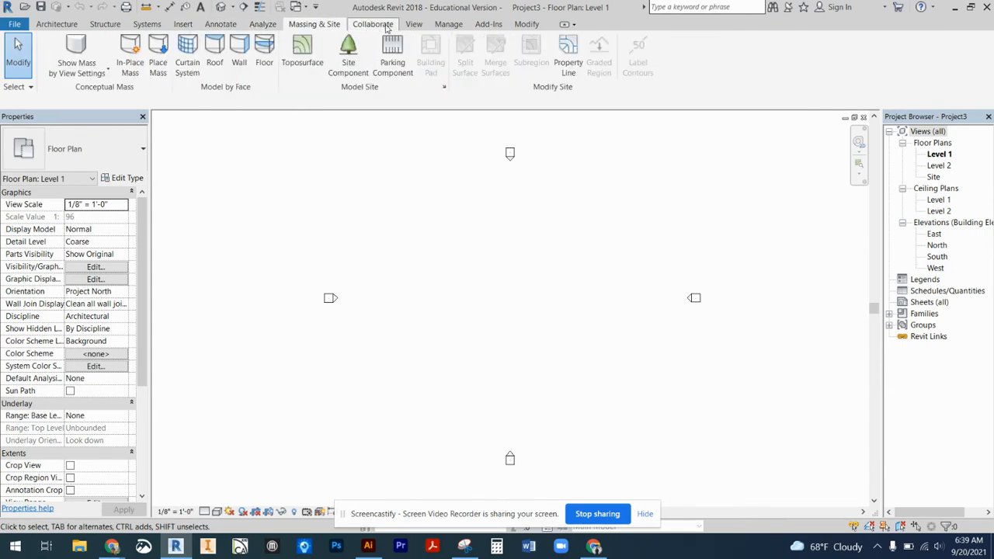
click(375, 24)
Start placing an architectural wall in the Level 1 floor plan.
click(59, 26)
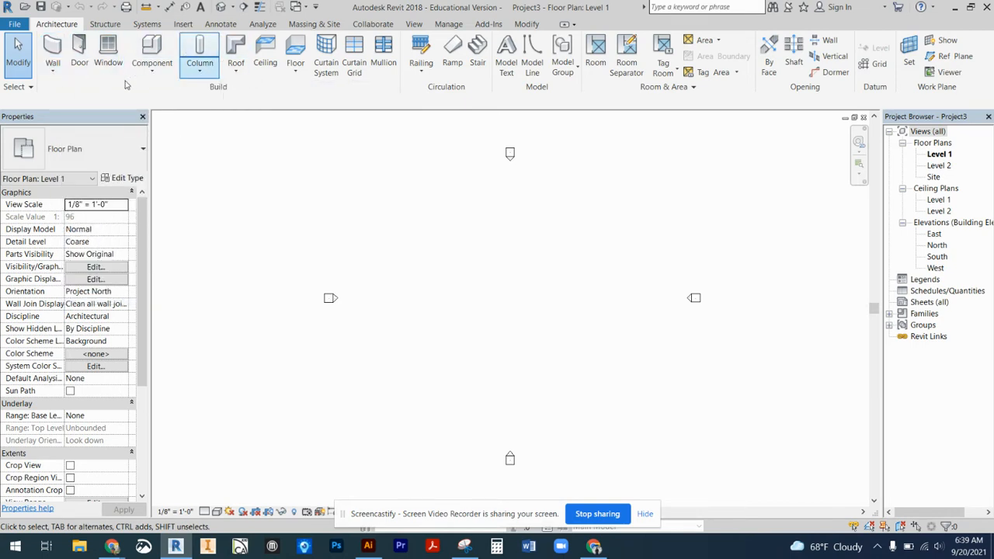
click(53, 74)
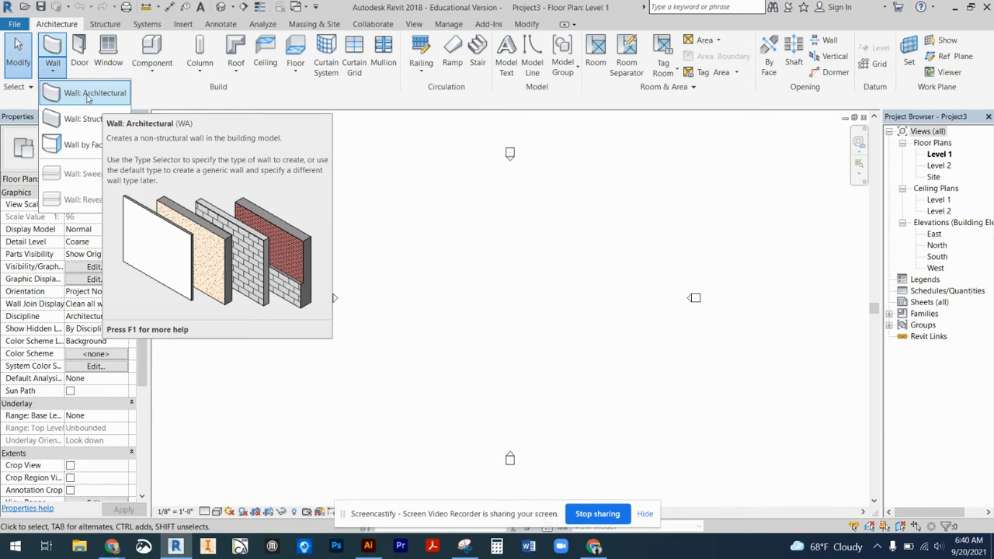
click(87, 94)
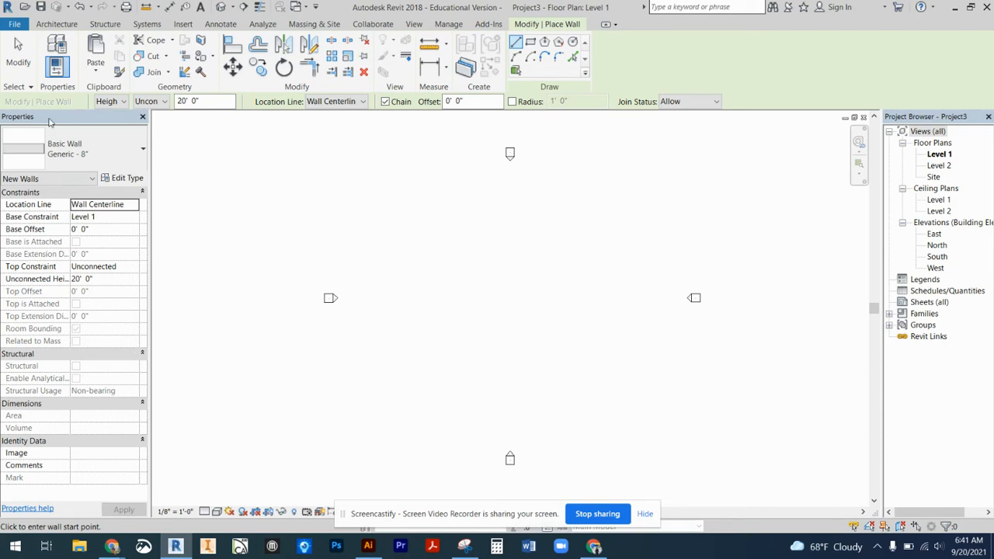
drag(49, 122, 680, 169)
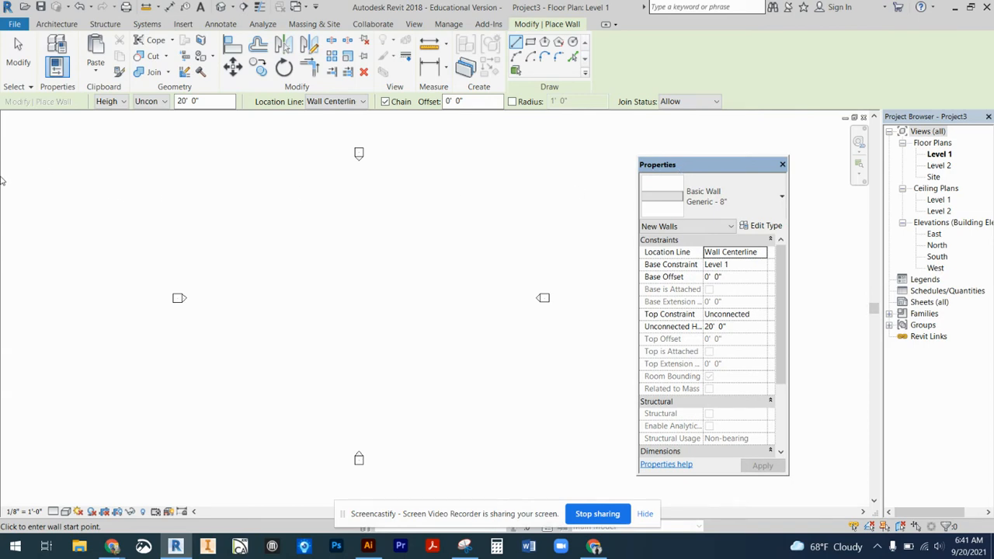
drag(1, 178, 0, 179)
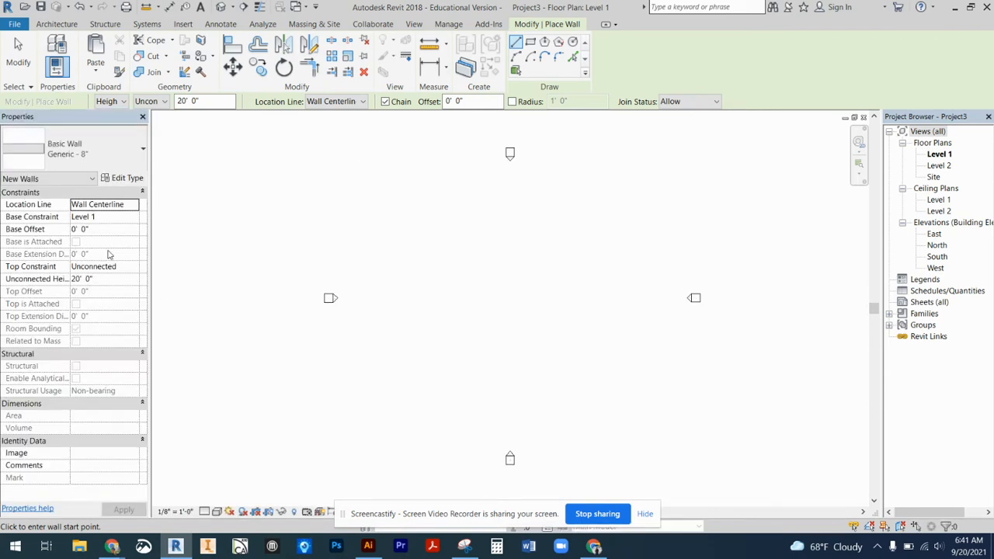
click(97, 149)
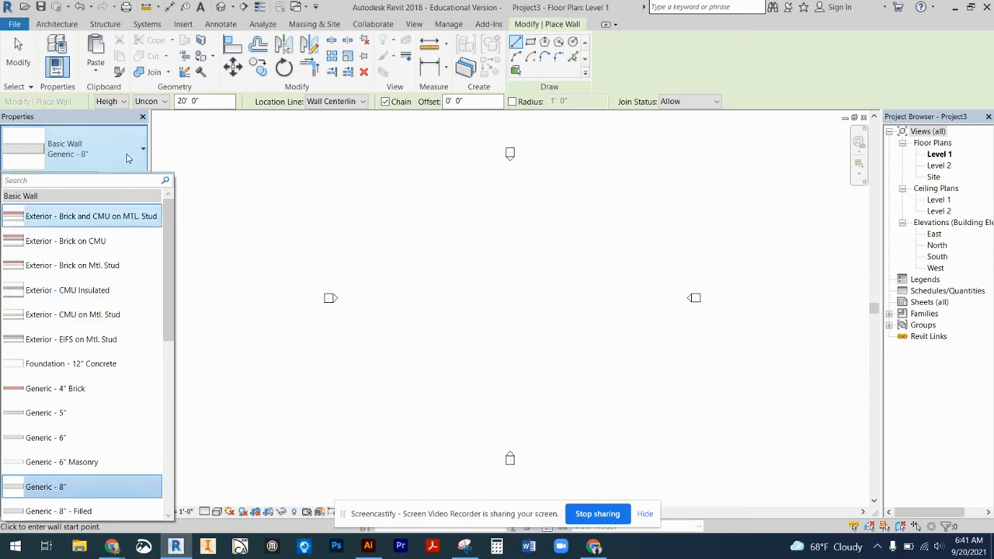
click(83, 154)
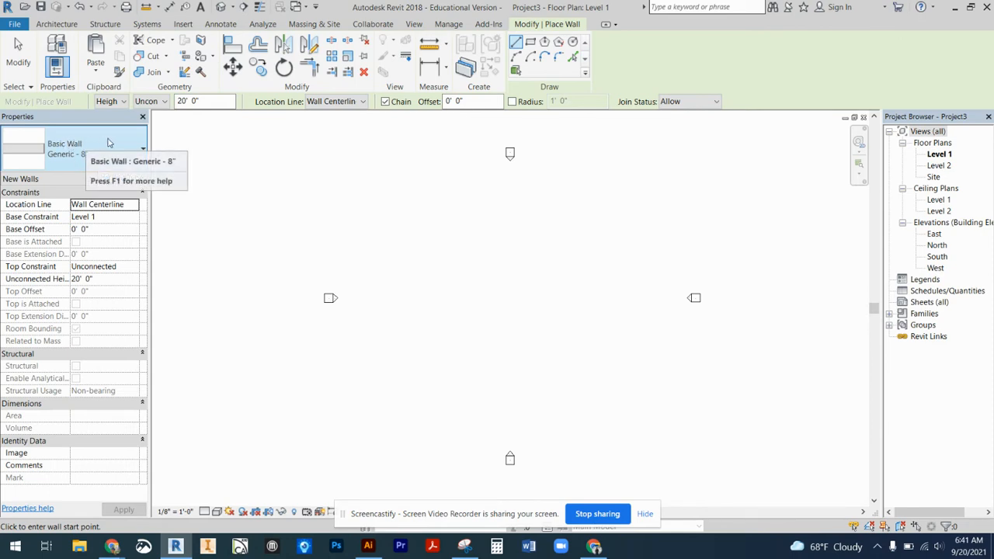
Choose the basic wall type Generic - 5" for the new walls.
click(108, 146)
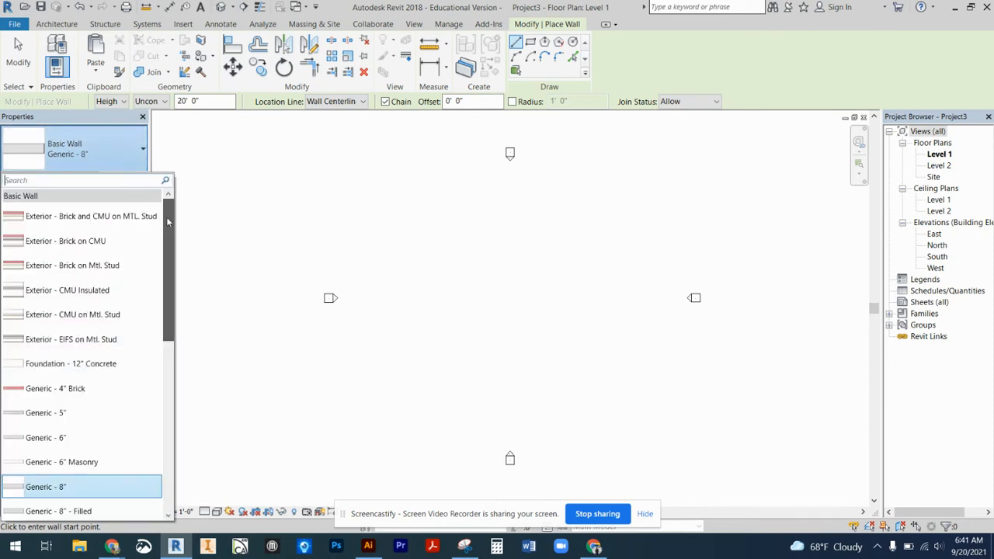
scroll(166, 216, down, 6)
scroll(153, 239, up, 5)
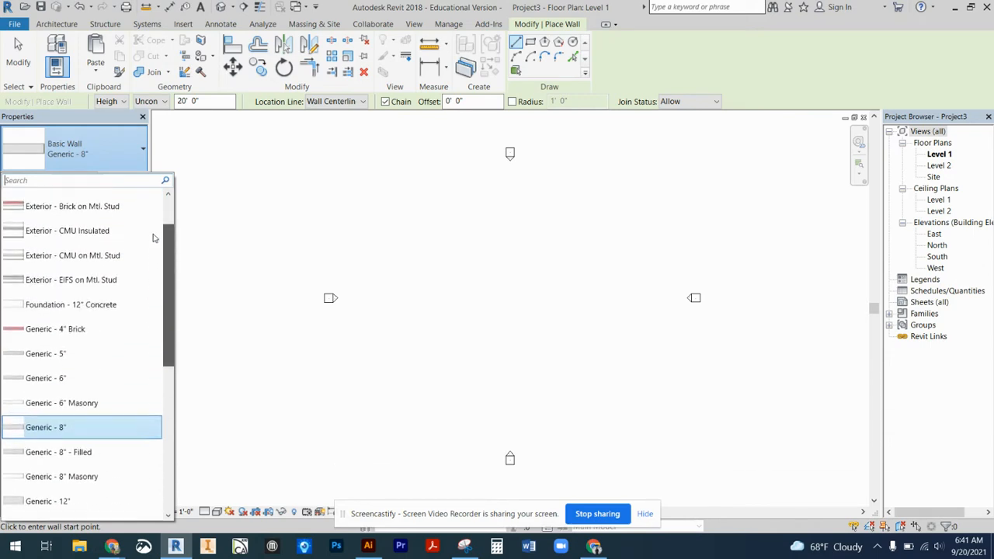
scroll(153, 239, up, 3)
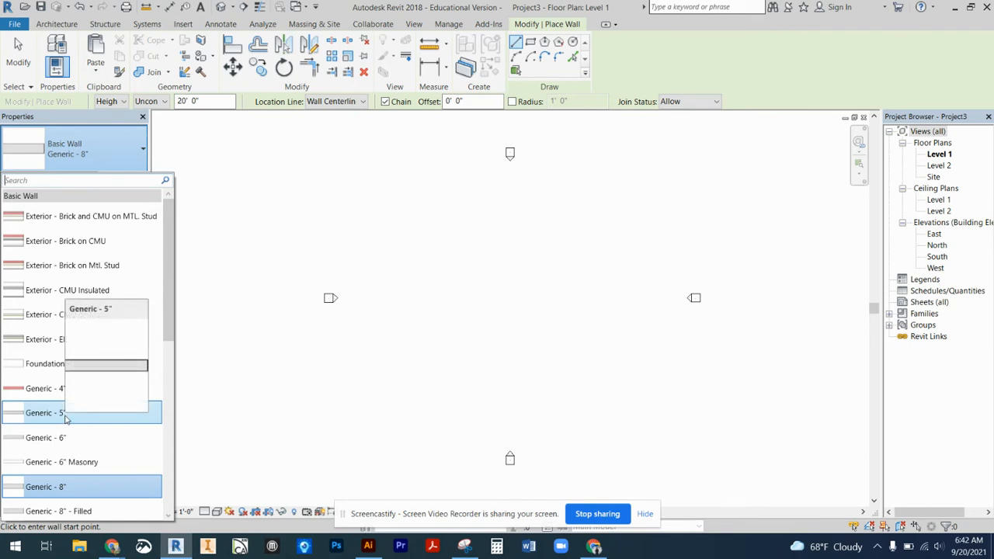
click(67, 415)
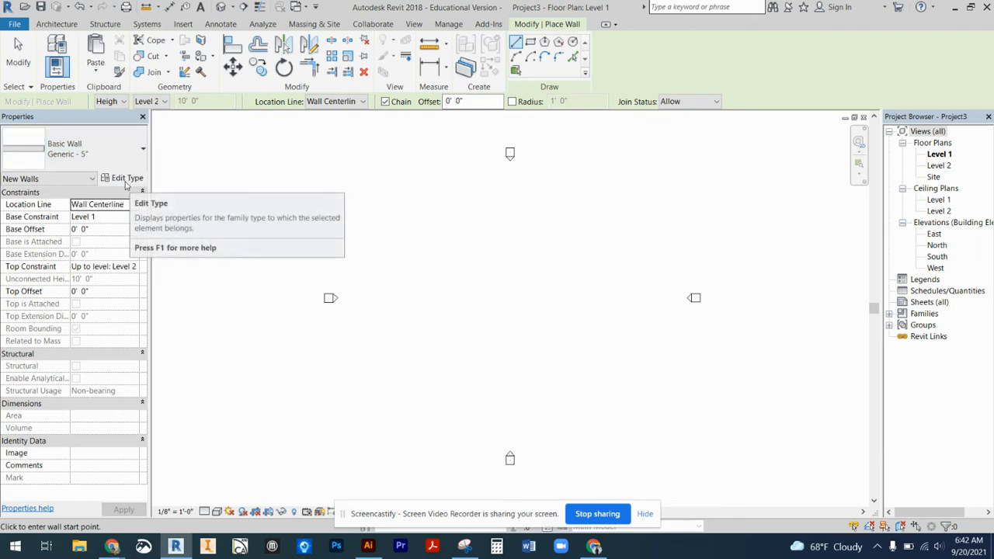
Duplicate the Generic - 5" wall type under the name Generic - 4".
click(125, 179)
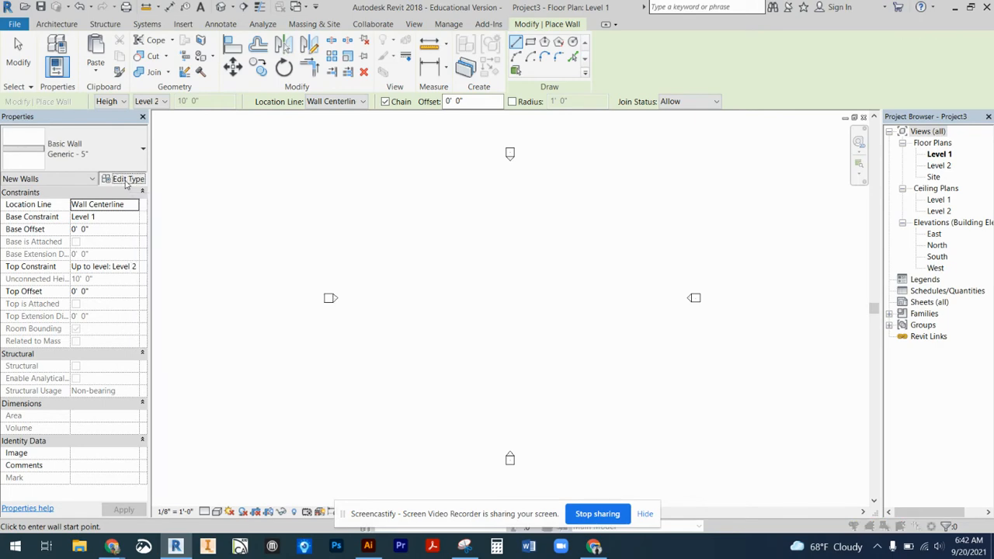
drag(596, 62, 349, 56)
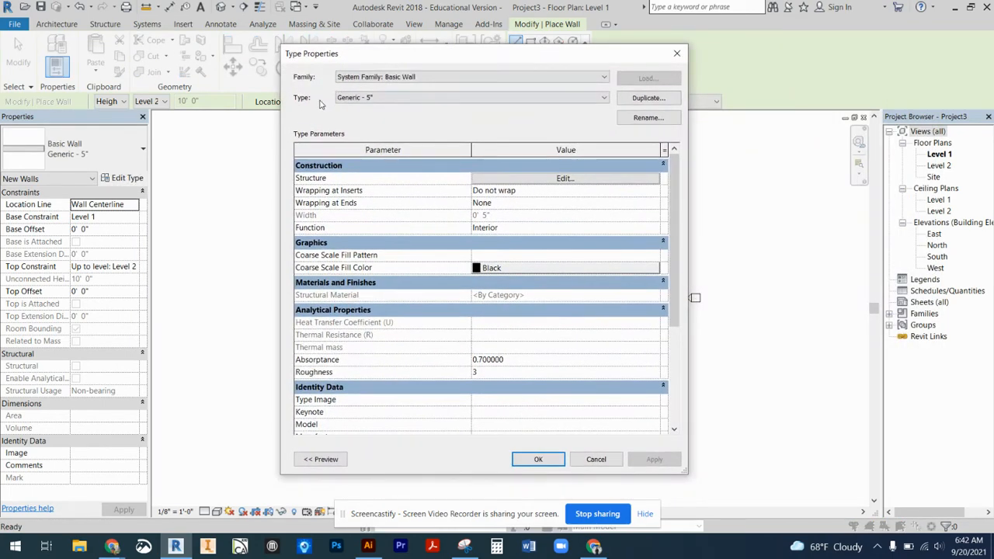
click(657, 100)
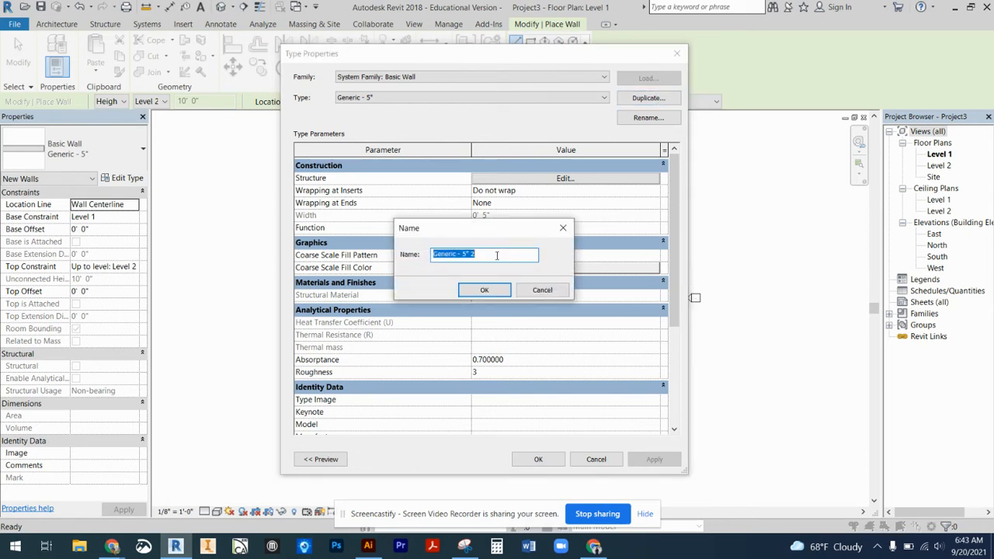
click(487, 254)
key(BackSpace)
key(BackSpace)
click(485, 290)
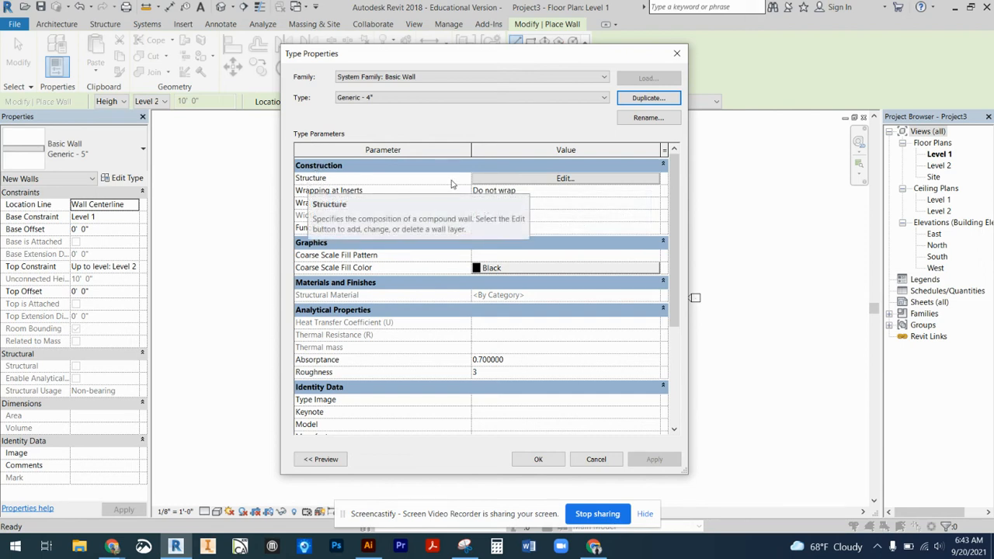
Set the structure layer thickness of the Generic - 4" wall type to 0' 4" and apply the type to the new walls.
click(565, 180)
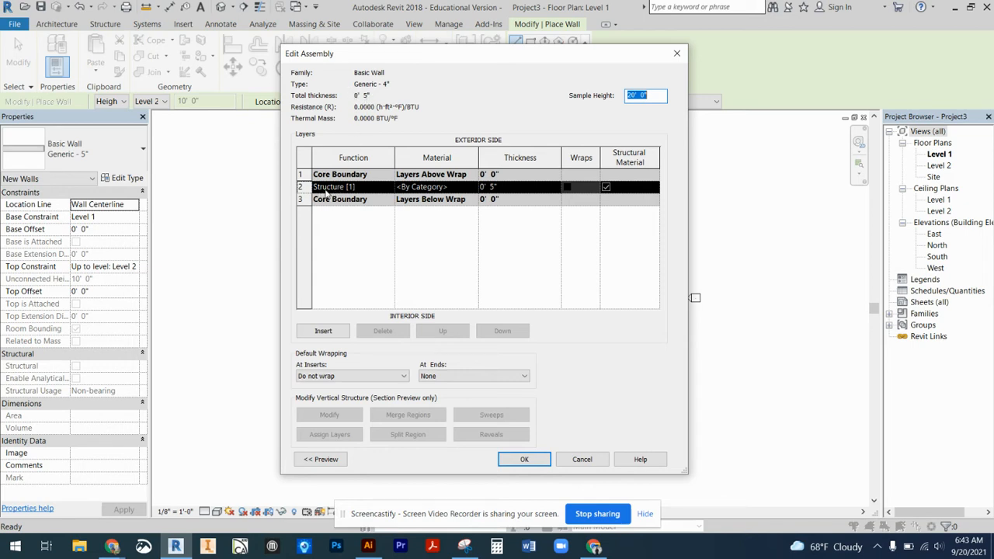
click(492, 187)
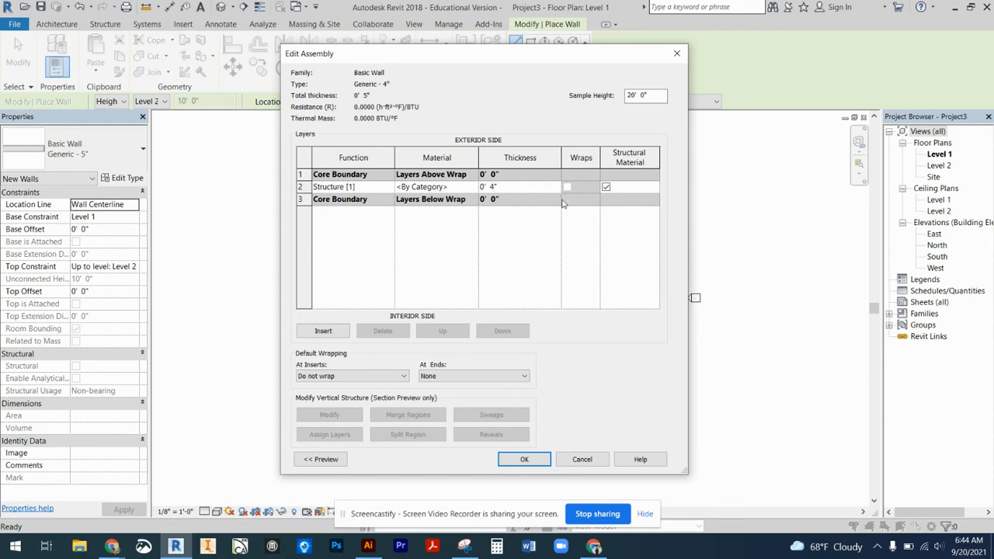
click(526, 460)
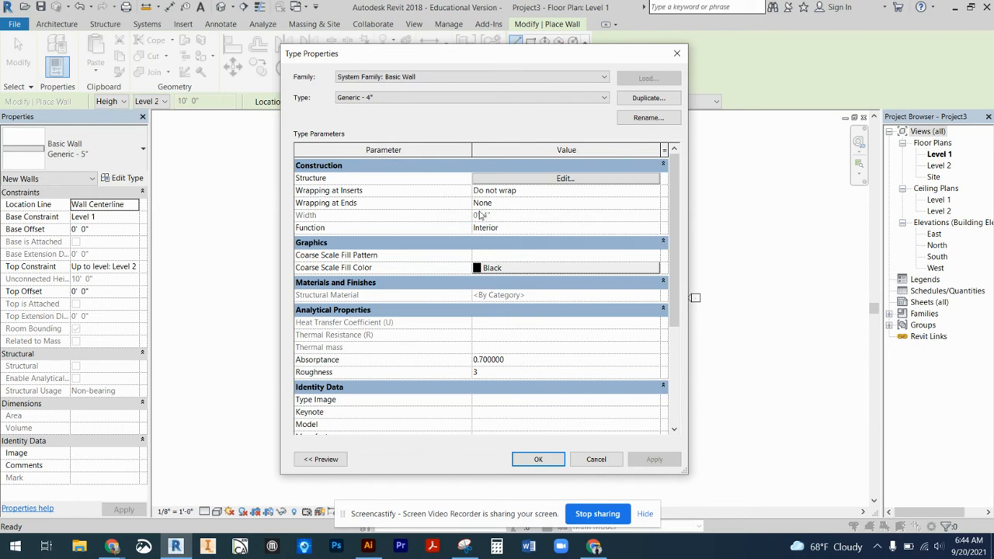
click(523, 460)
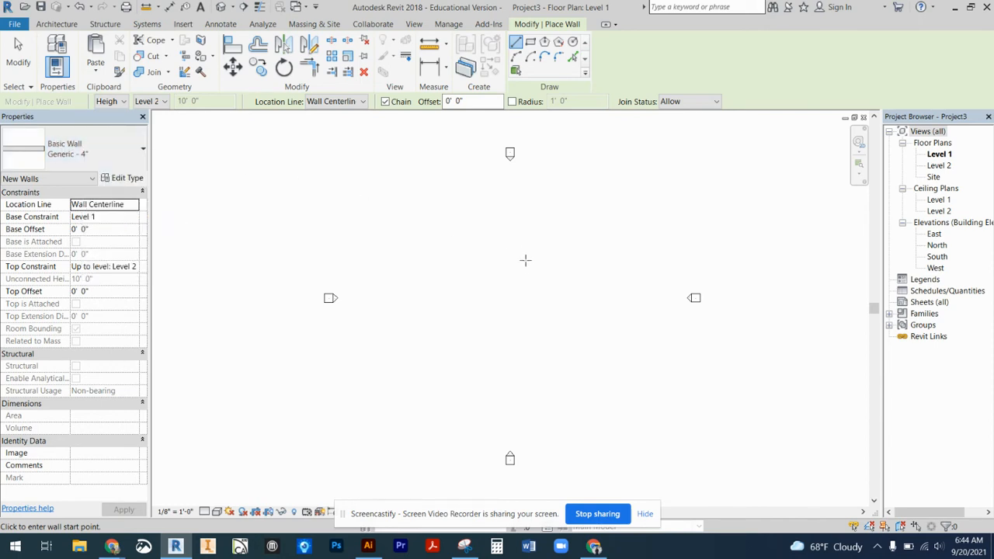
Draw four chained Generic - 4" walls as a closed rectangle about 17' 6" wide and 32' 6" long between the elevation markers.
click(450, 374)
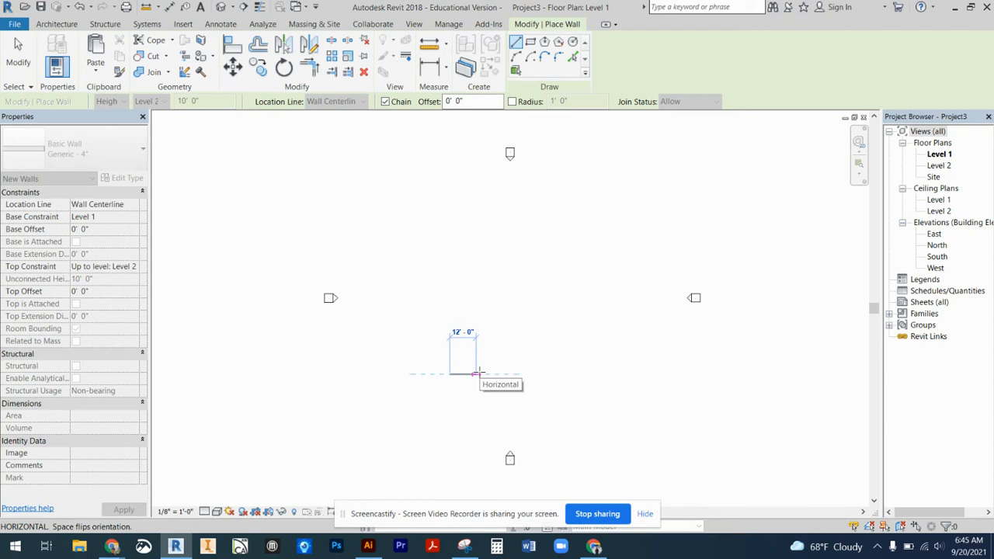
scroll(477, 373, up, 2)
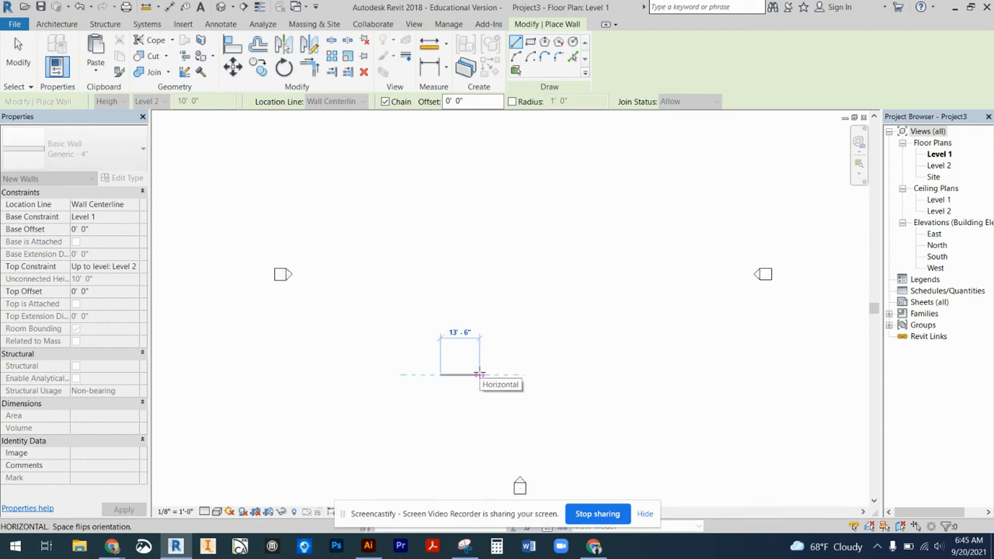
scroll(478, 374, up, 1)
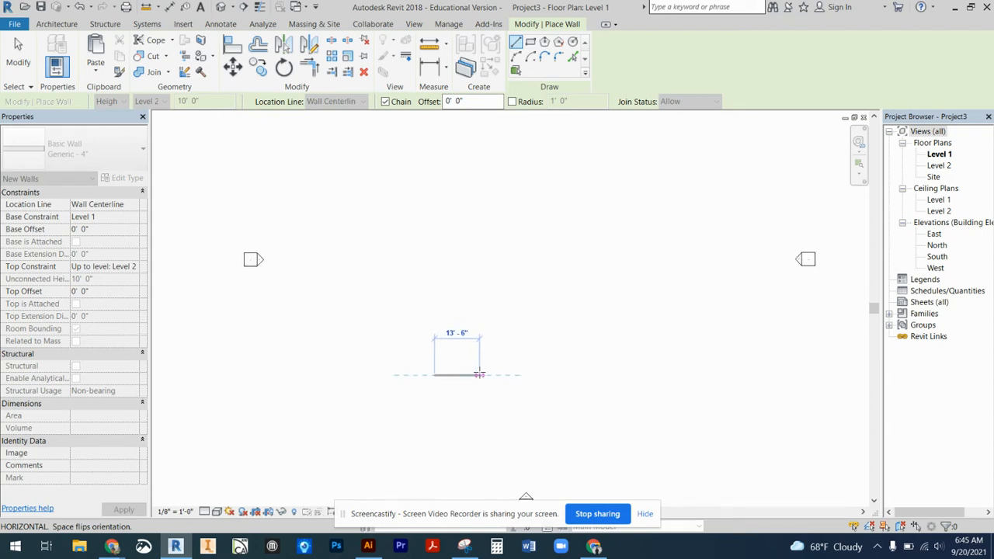
scroll(478, 374, up, 1)
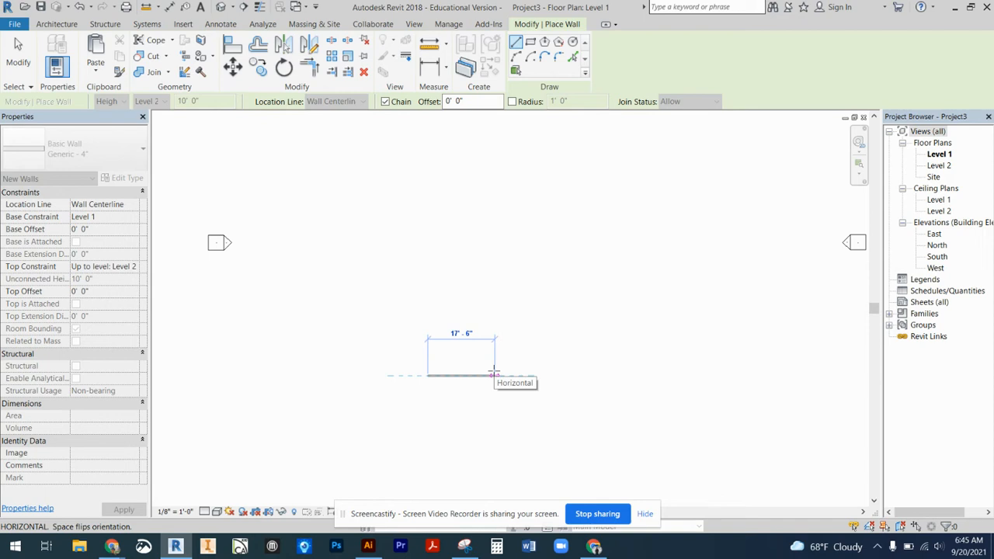
click(494, 376)
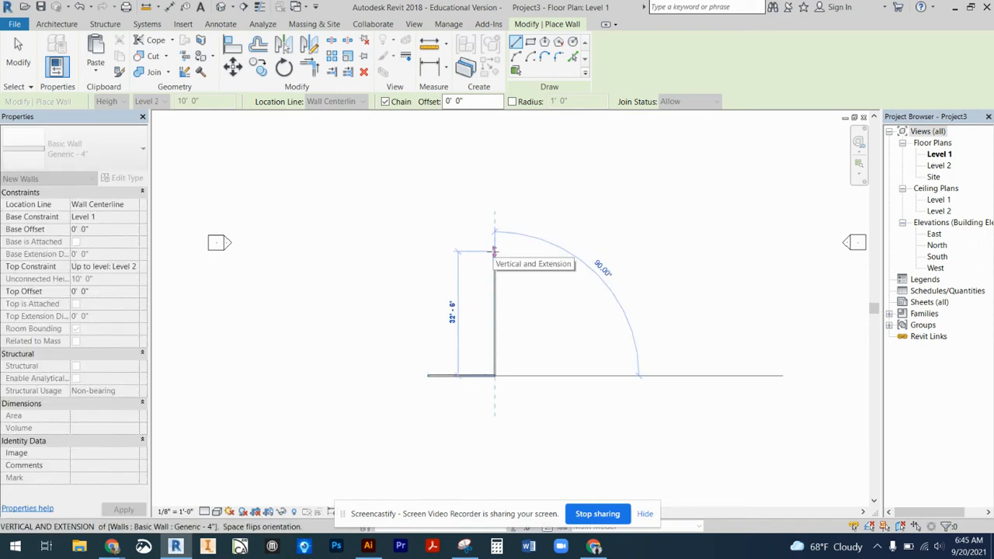
click(494, 251)
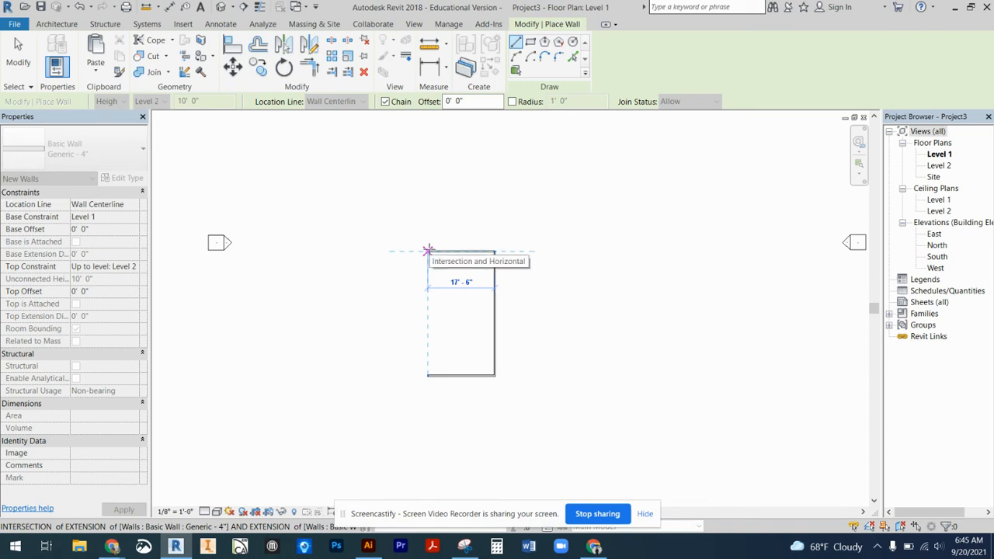
click(428, 250)
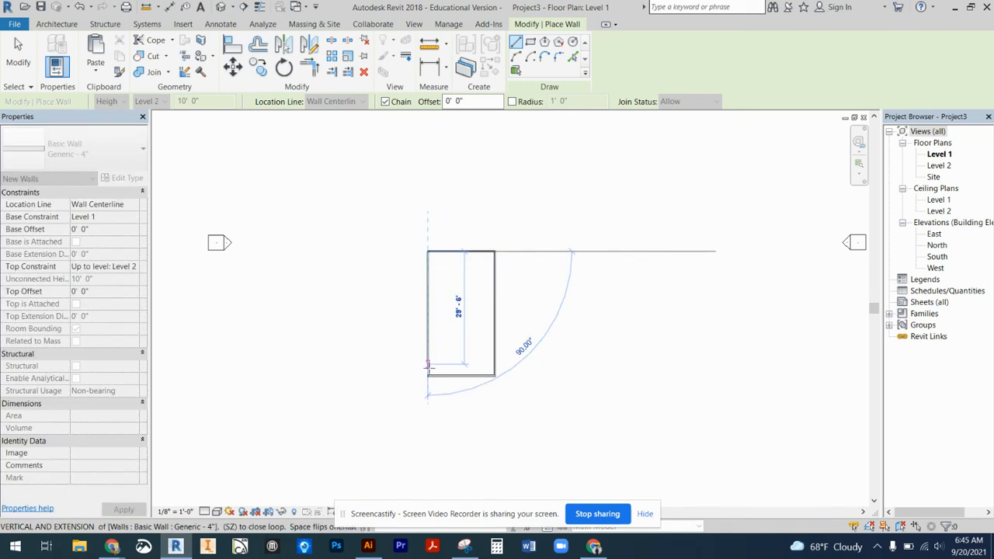
click(428, 375)
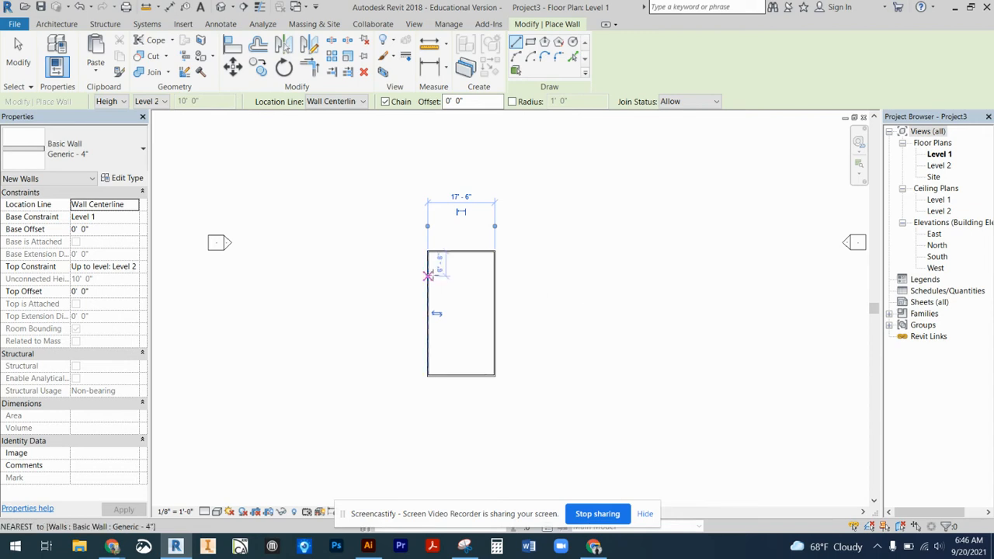
scroll(466, 280, up, 4)
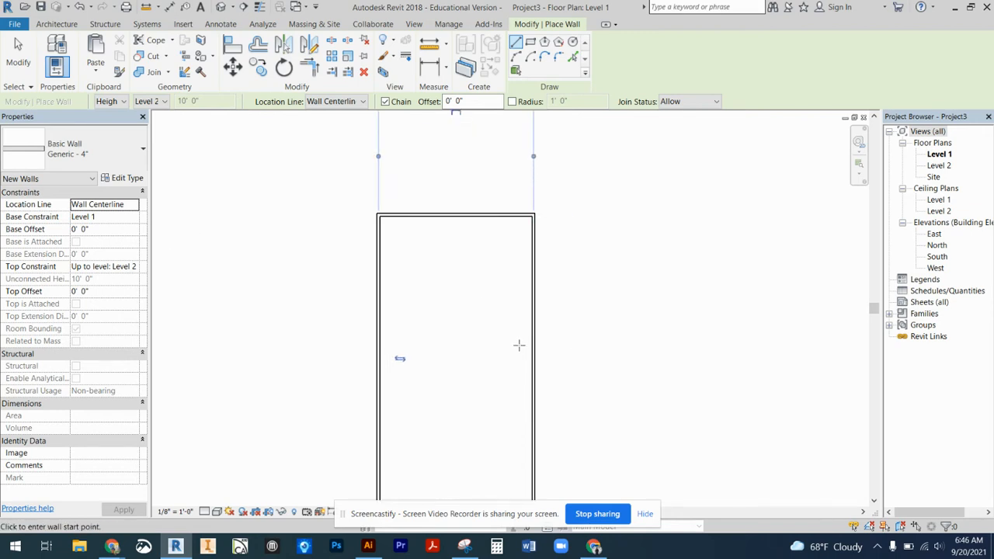
scroll(521, 346, down, 1)
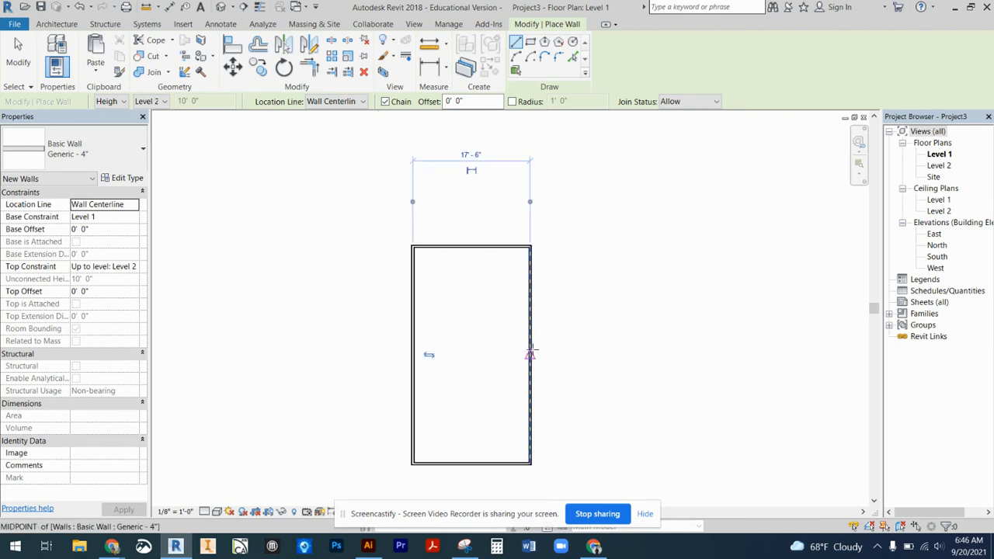
scroll(529, 354, down, 4)
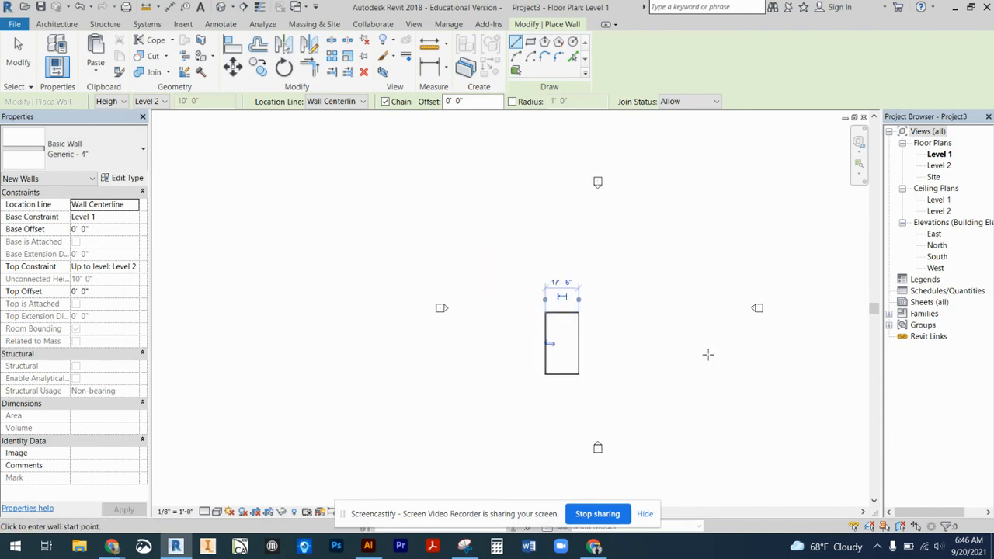
scroll(706, 334, up, 1)
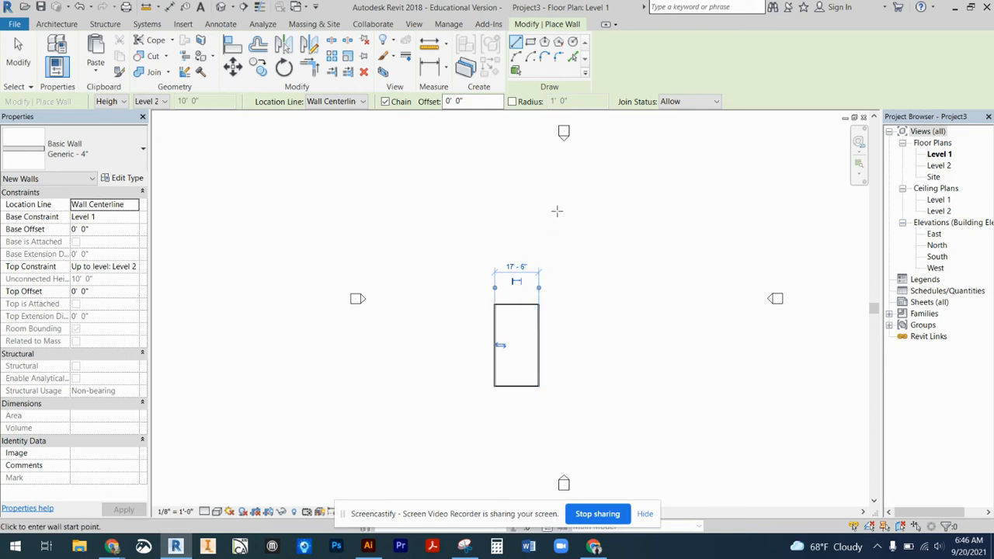
key(Escape)
key(Escape)
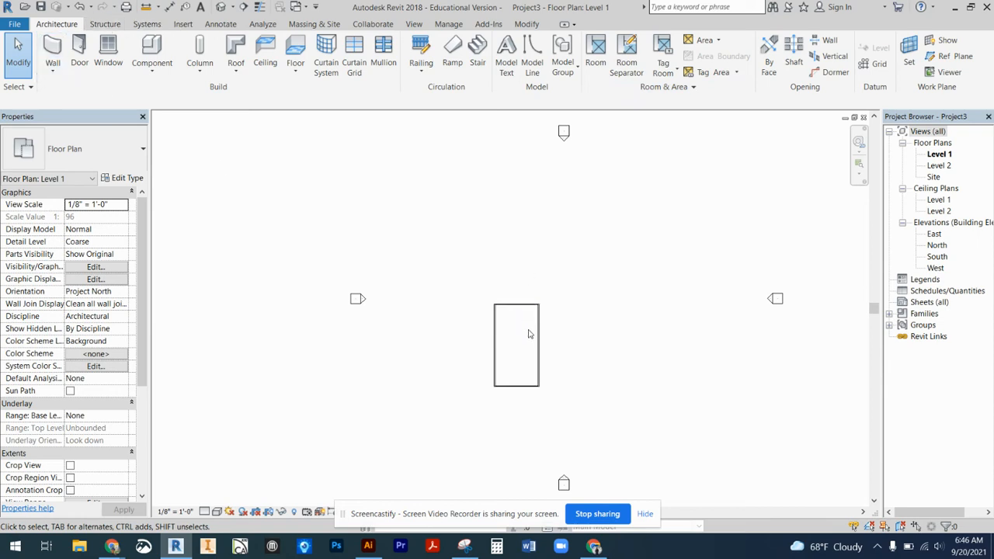
Set the Level 1 floor plan's view scale to 3/16" = 1'-0".
scroll(544, 377, up, 3)
scroll(548, 376, up, 3)
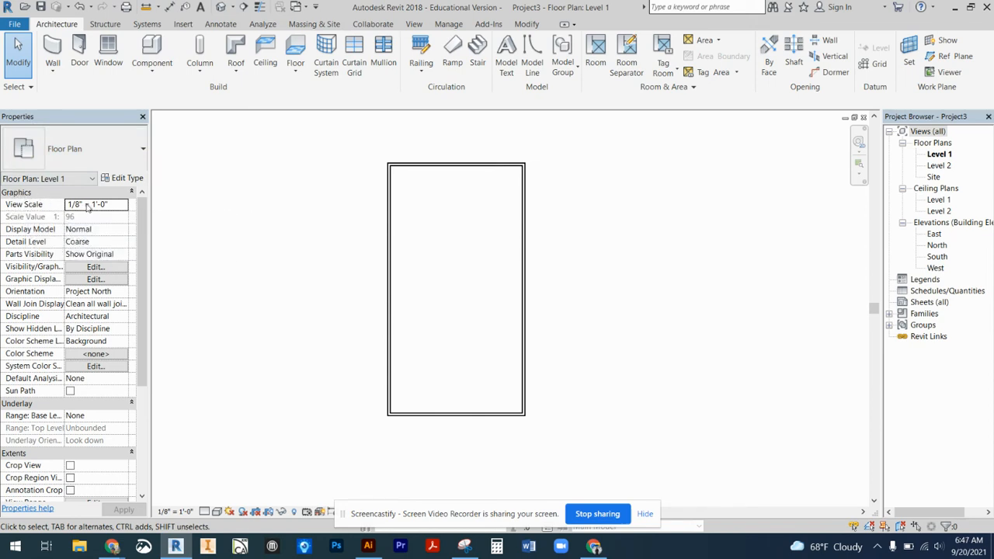
click(112, 207)
click(122, 205)
mouse_move(122, 236)
mouse_down()
mouse_move(122, 225)
mouse_move(120, 263)
mouse_move(121, 238)
mouse_up()
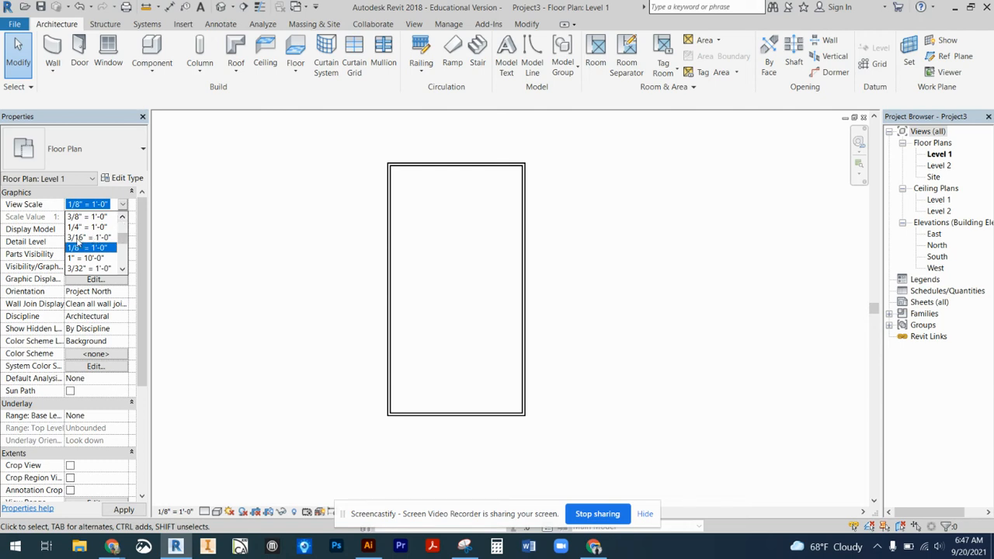
click(76, 238)
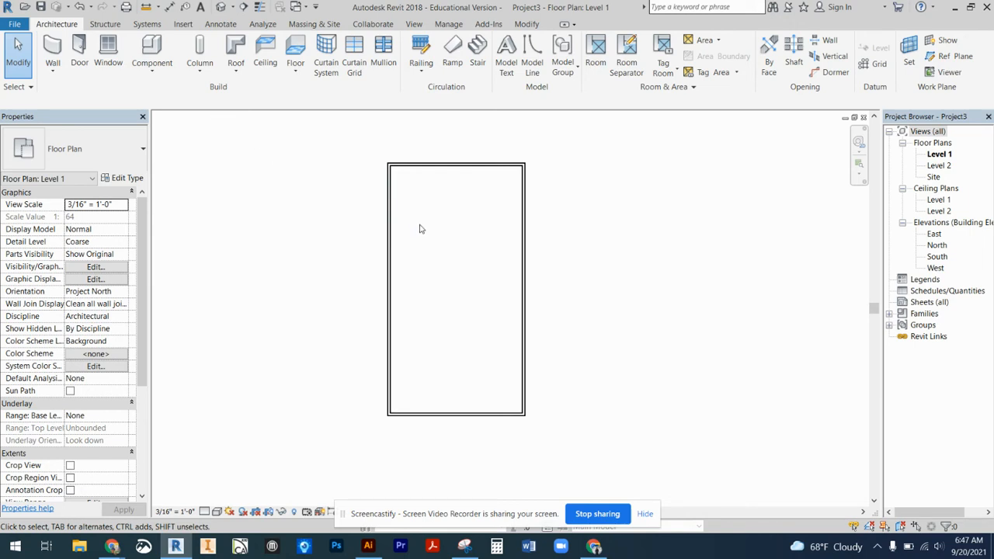
click(223, 27)
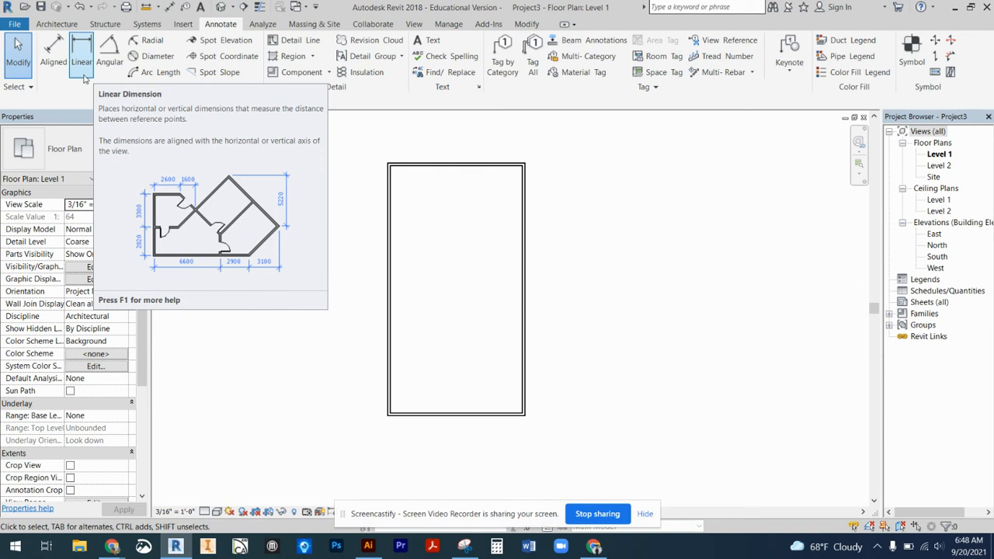
click(83, 68)
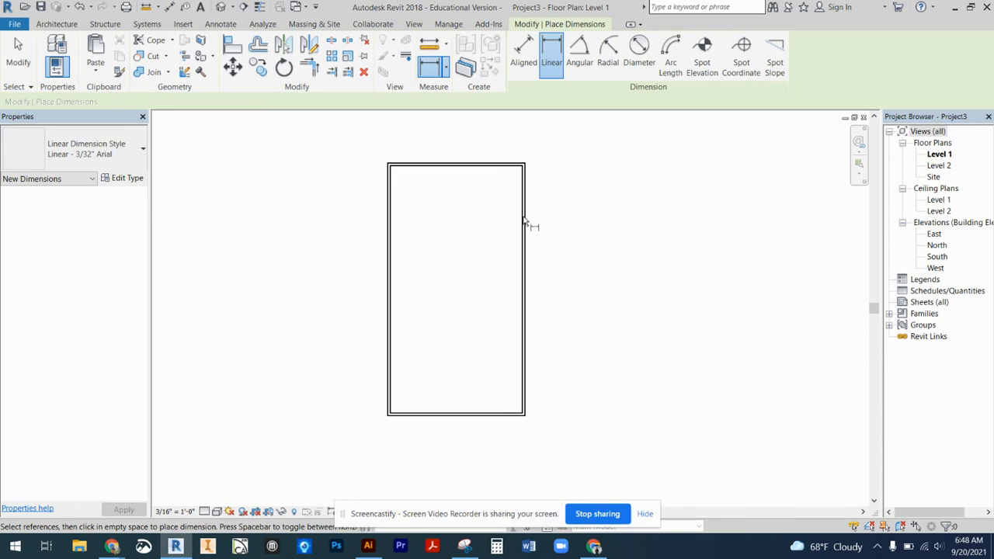
click(525, 173)
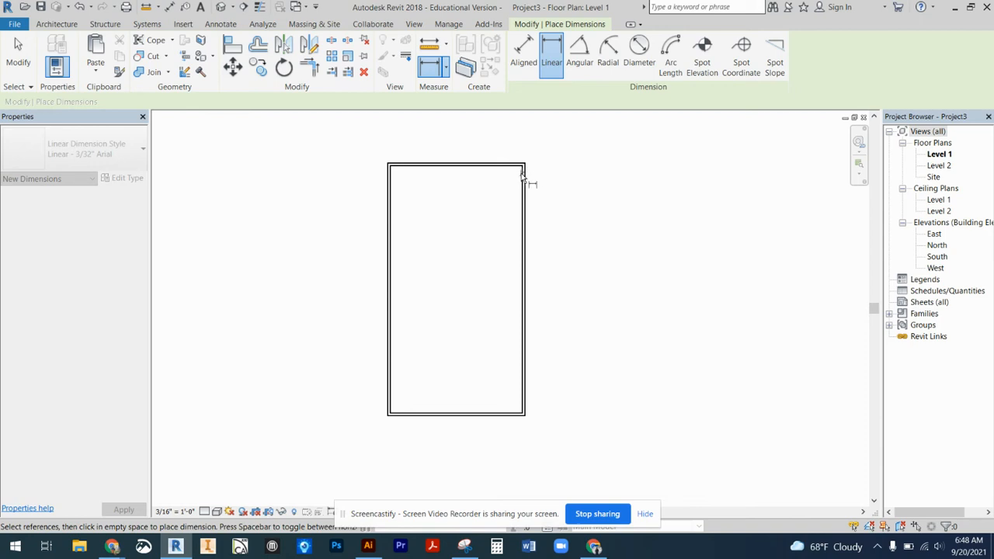
key(Escape)
key(Escape)
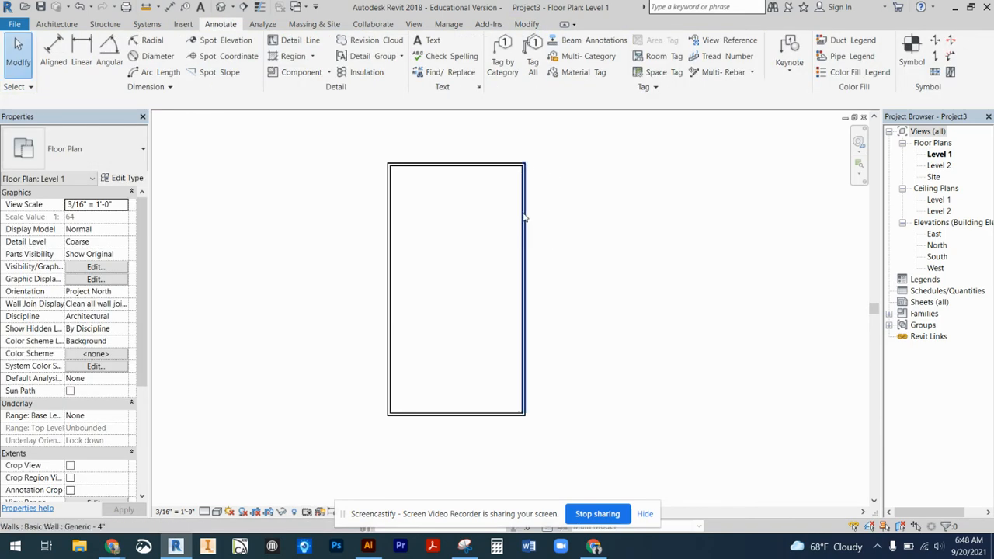
Select the east wall and move both witness lines of its temporary width dimension to the inside faces of the side walls.
click(526, 218)
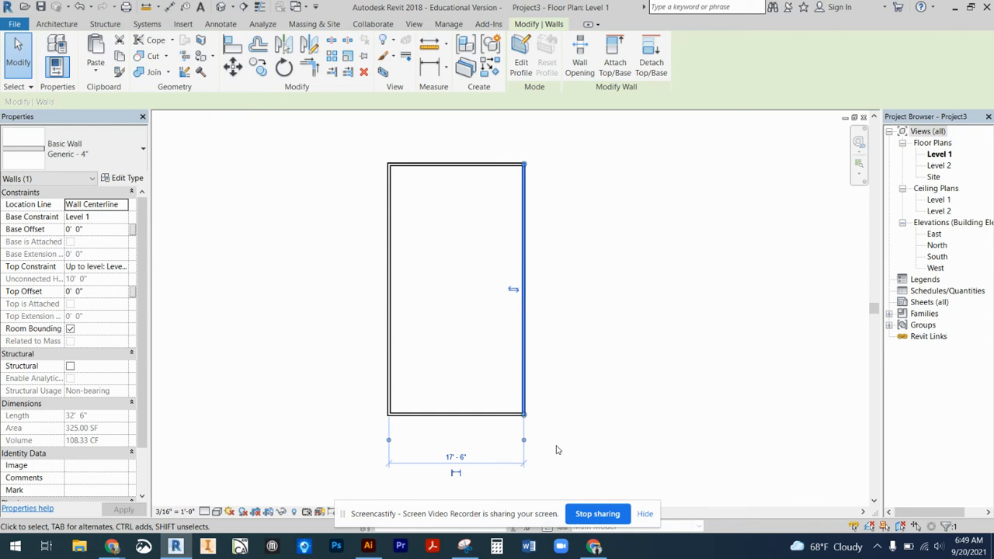
middle_drag(543, 458, 553, 360)
scroll(487, 336, up, 1)
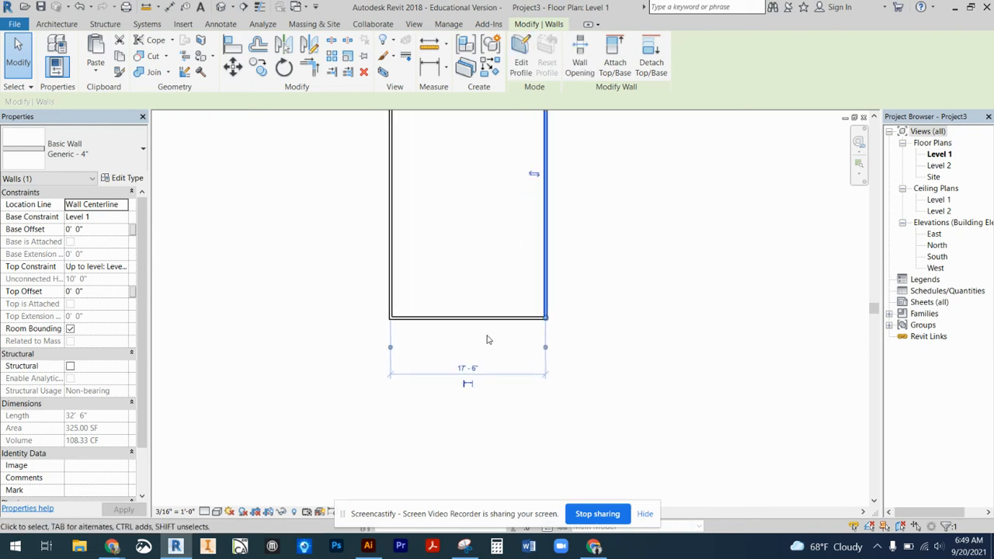
scroll(487, 339, up, 4)
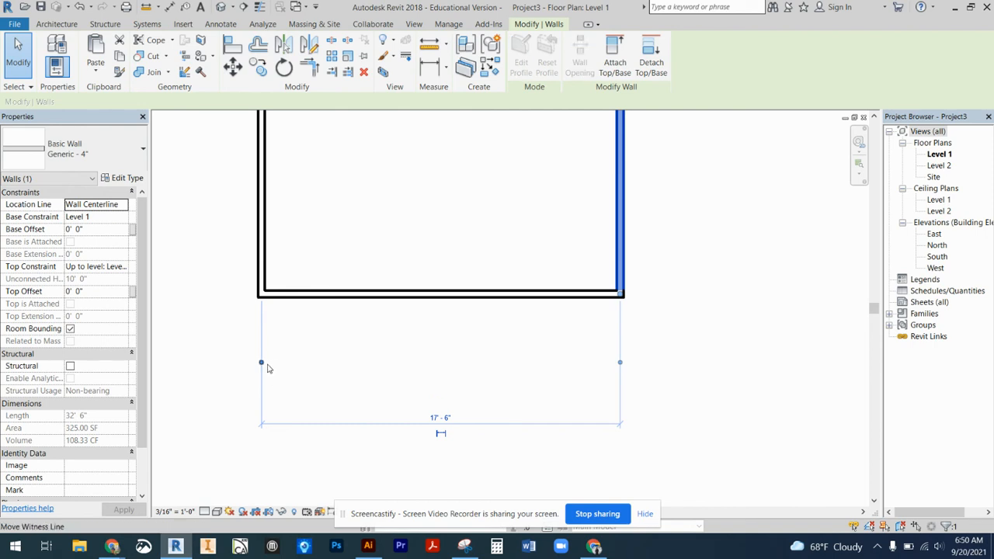
drag(261, 363, 259, 362)
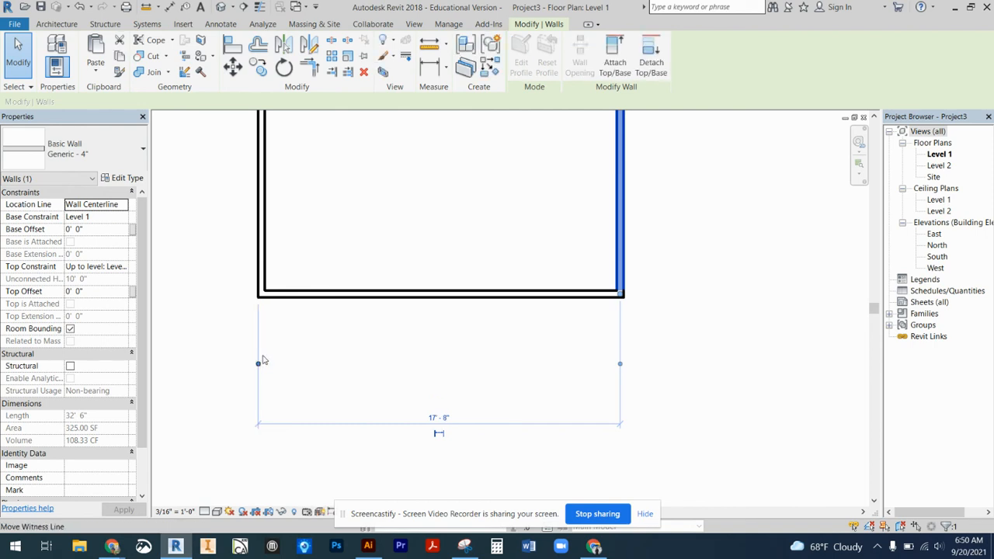
click(259, 292)
drag(259, 365, 267, 309)
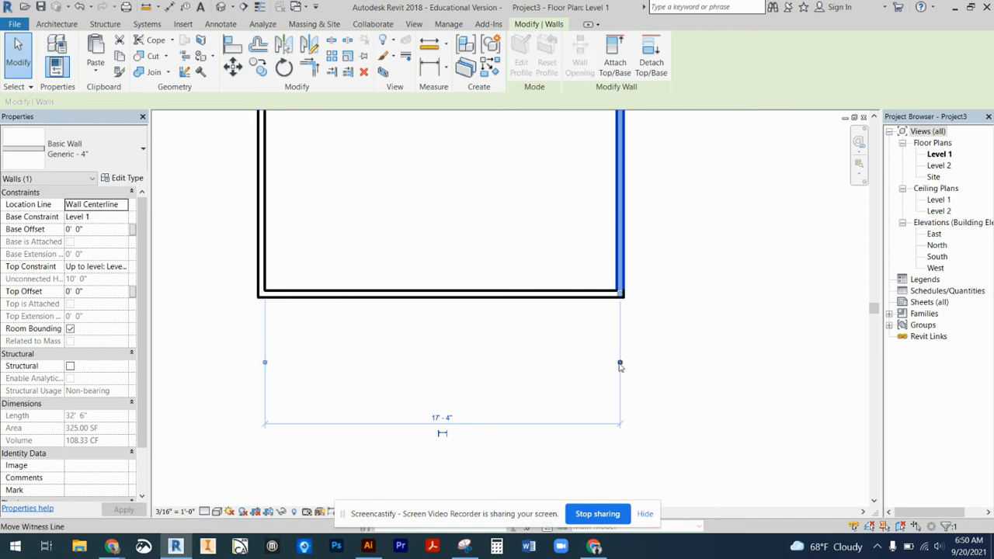
drag(622, 365, 623, 366)
click(625, 365)
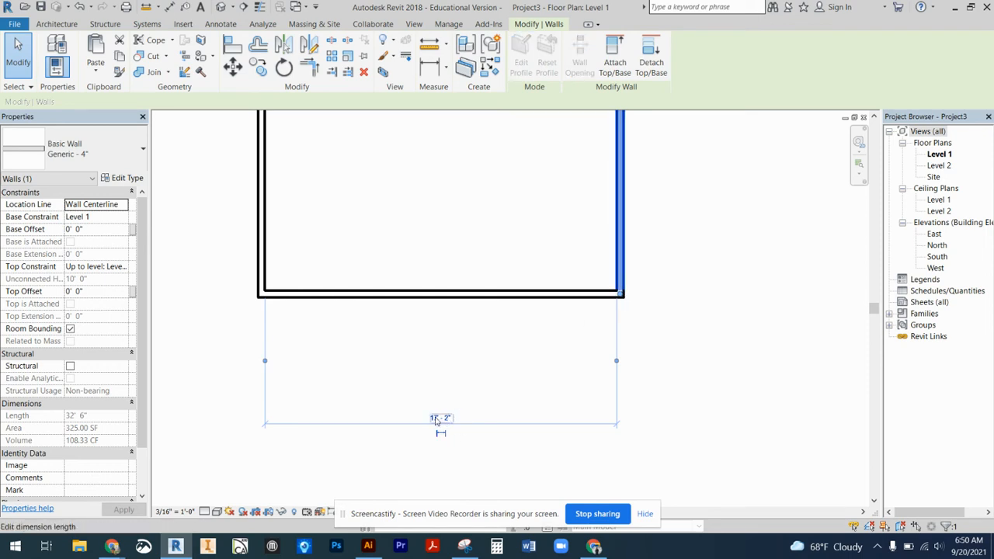
Set the inside width between the two side walls to 23' 4".
click(438, 420)
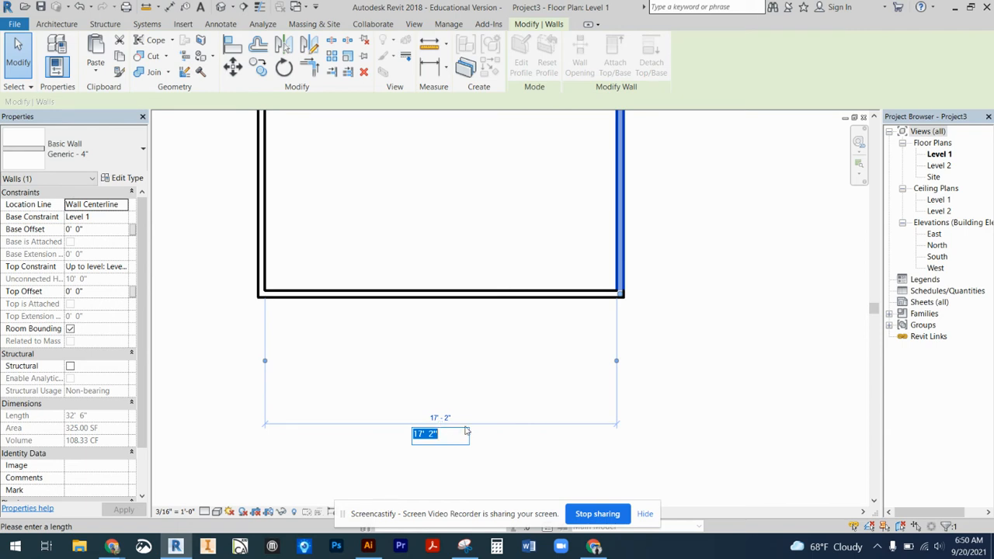
text(23'4)
key(Return)
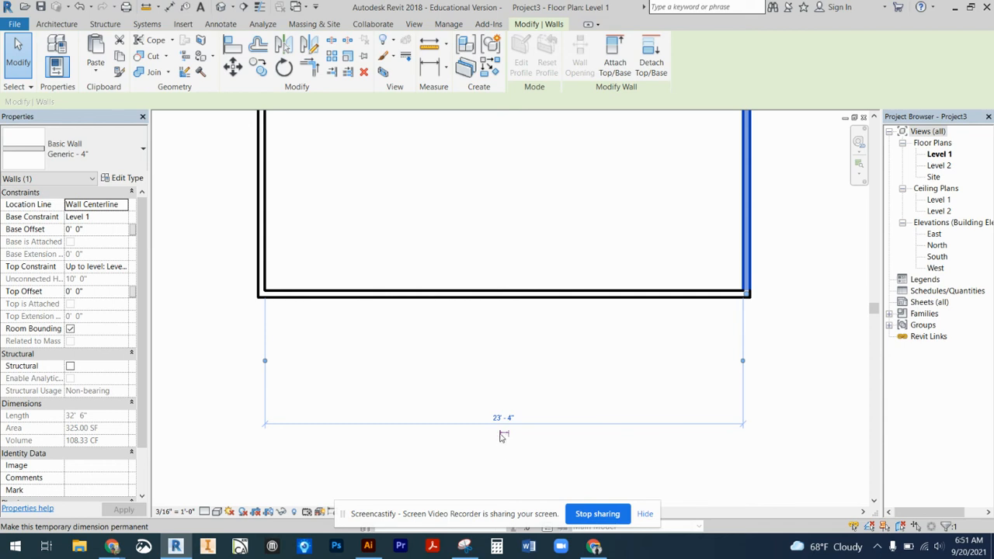
Make the temporary width dimension below the plan permanent and lock its length.
click(503, 435)
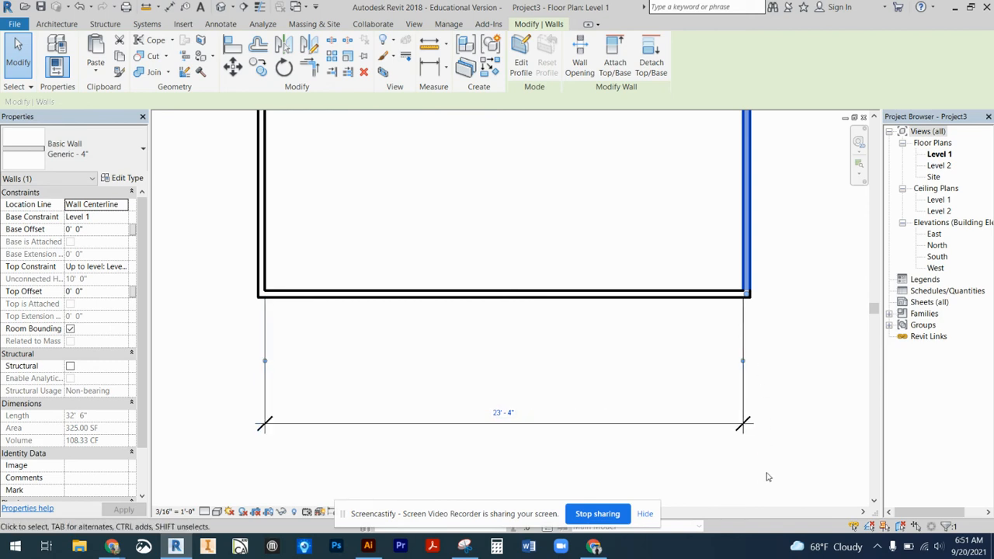
click(824, 482)
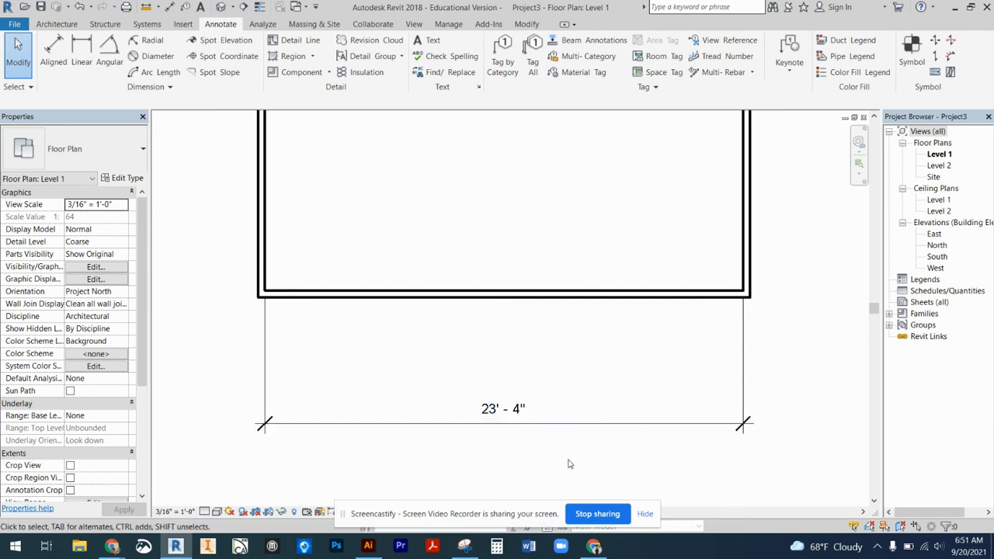
click(514, 418)
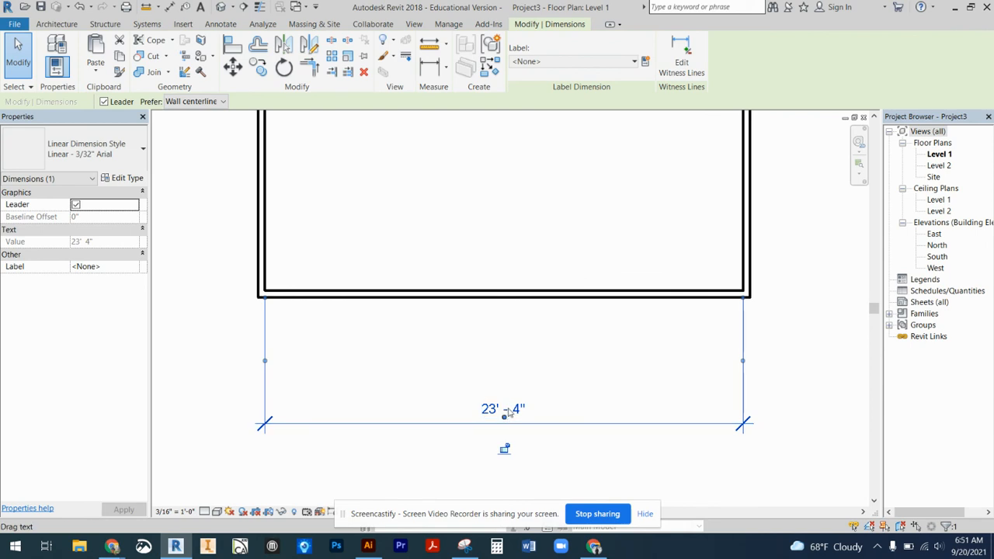
click(504, 449)
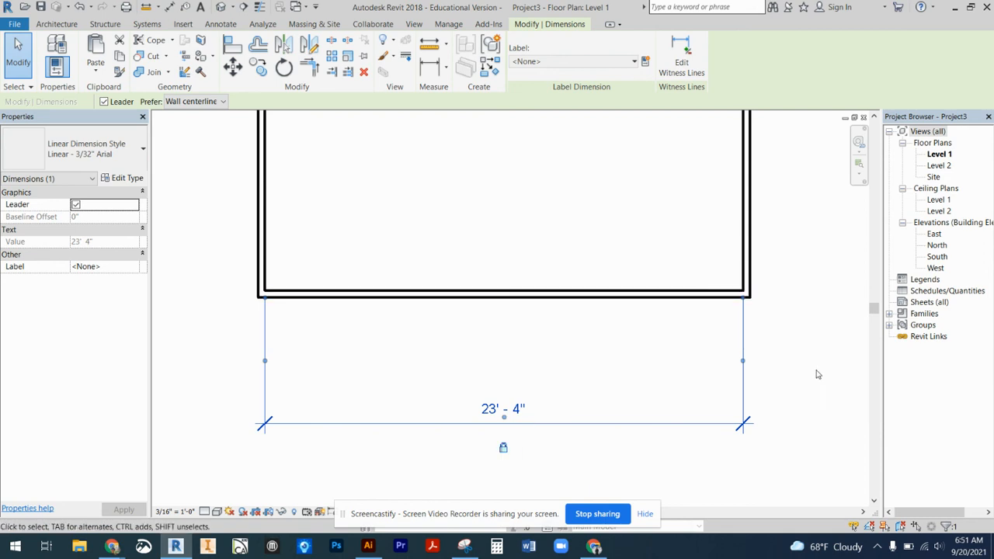
Select the south wall and move the upper witness line of its temporary length dimension to the north wall's inside face.
scroll(804, 365, down, 4)
mouse_move(811, 249)
middle_down()
mouse_move(687, 348)
mouse_move(635, 316)
middle_up()
scroll(682, 318, down, 1)
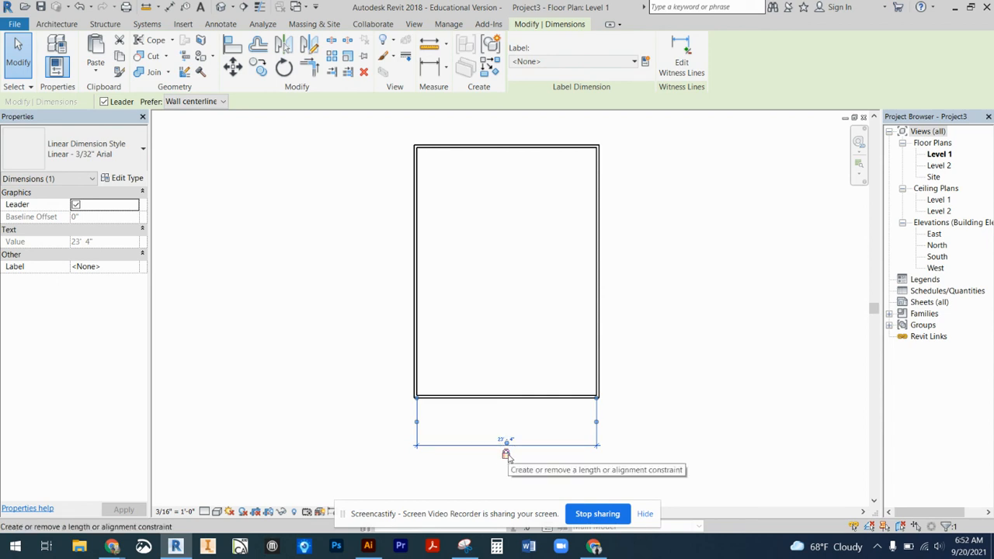
click(471, 401)
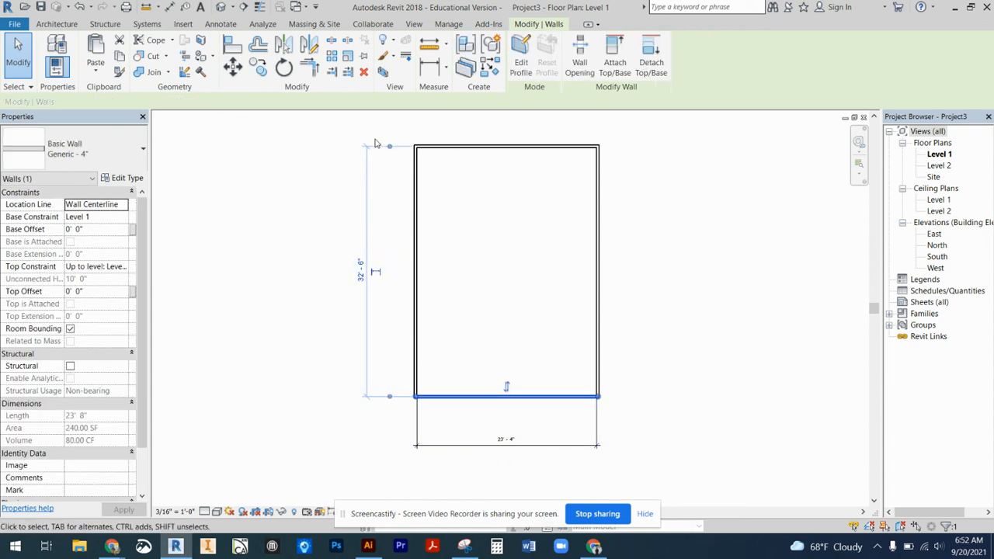
scroll(381, 145, up, 4)
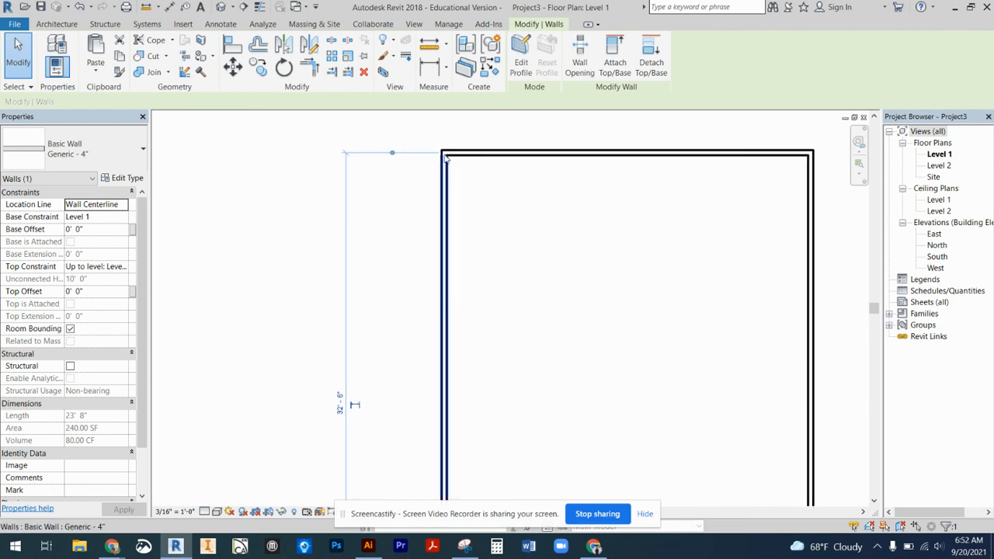
click(393, 154)
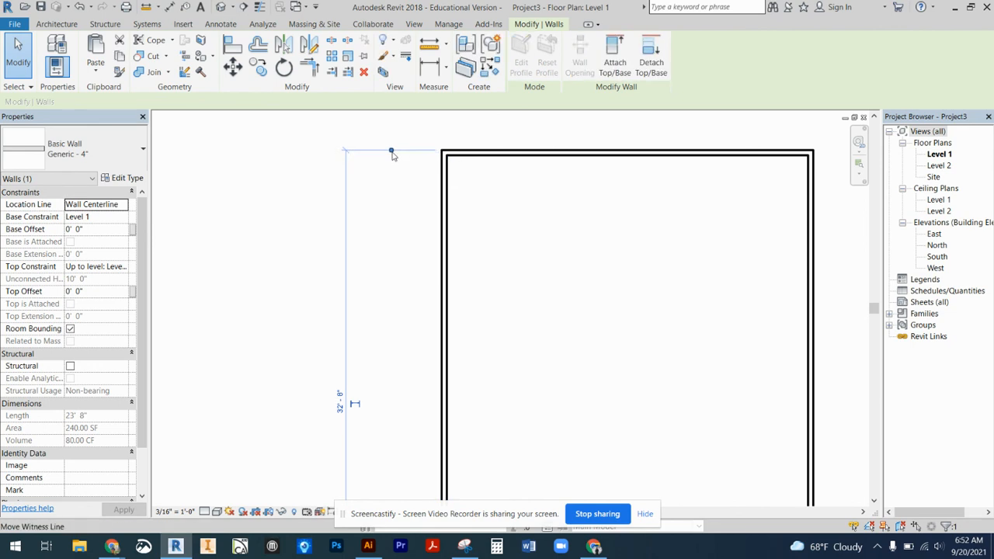
click(393, 152)
scroll(400, 167, down, 1)
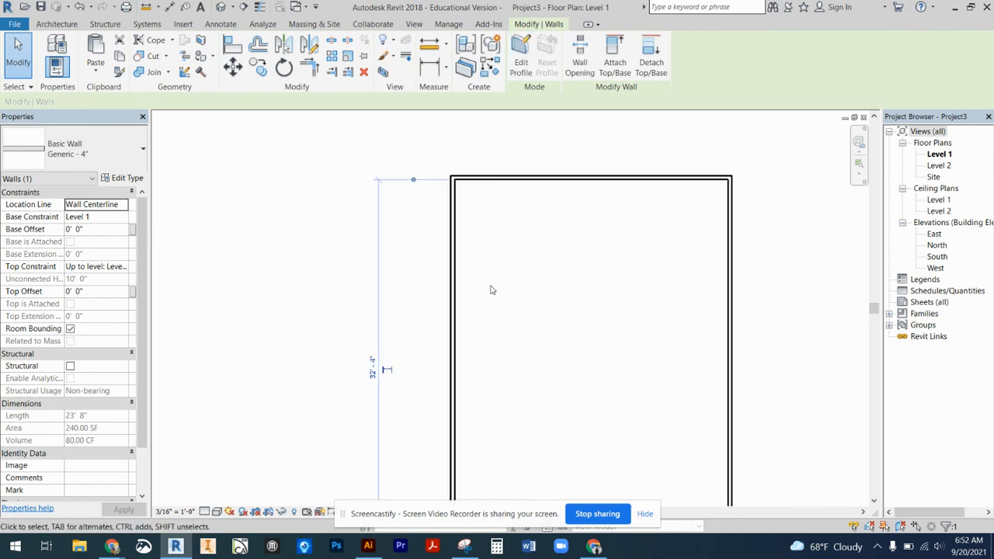
Move the lower witness line of the temporary dimension to the inside face of the south wall.
middle_drag(510, 395, 487, 85)
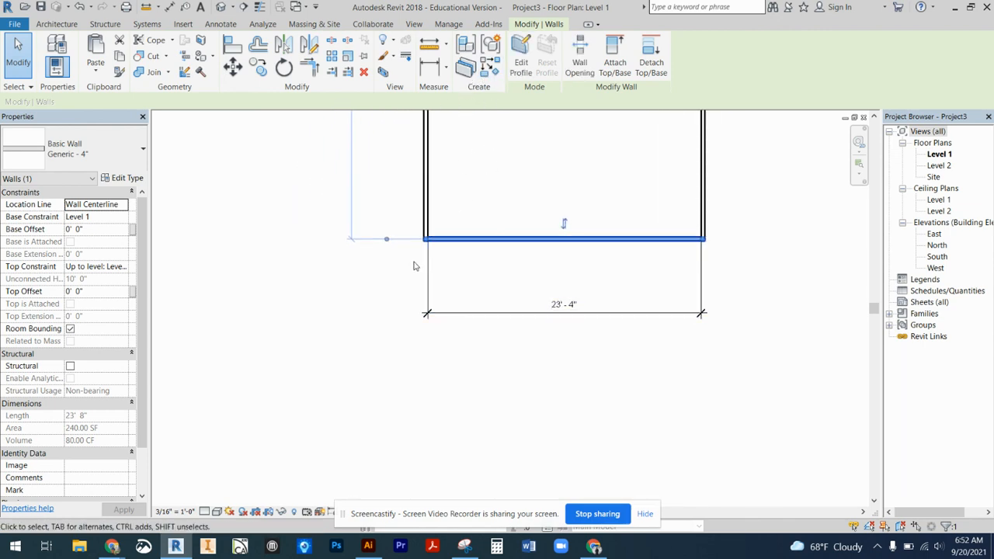
middle_drag(393, 260, 391, 331)
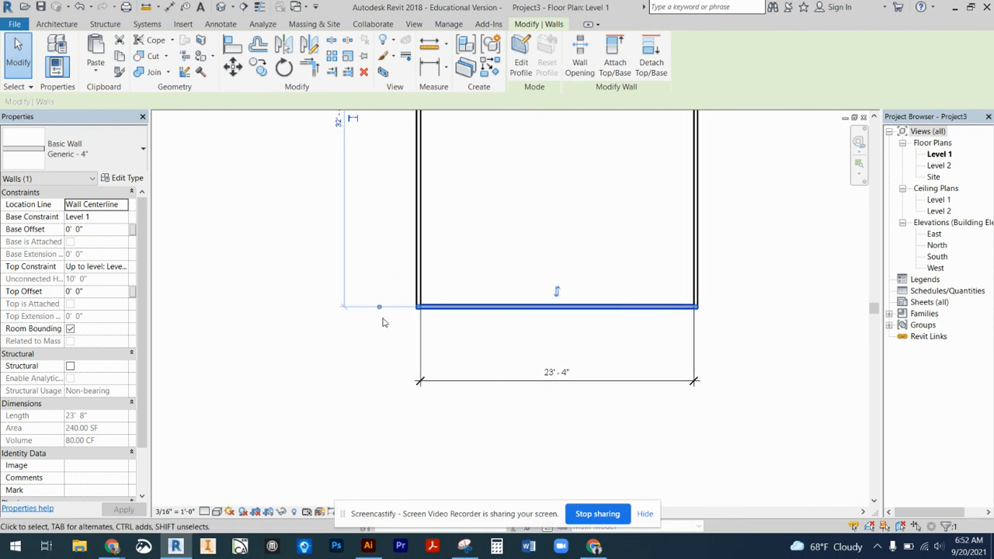
scroll(392, 315, up, 4)
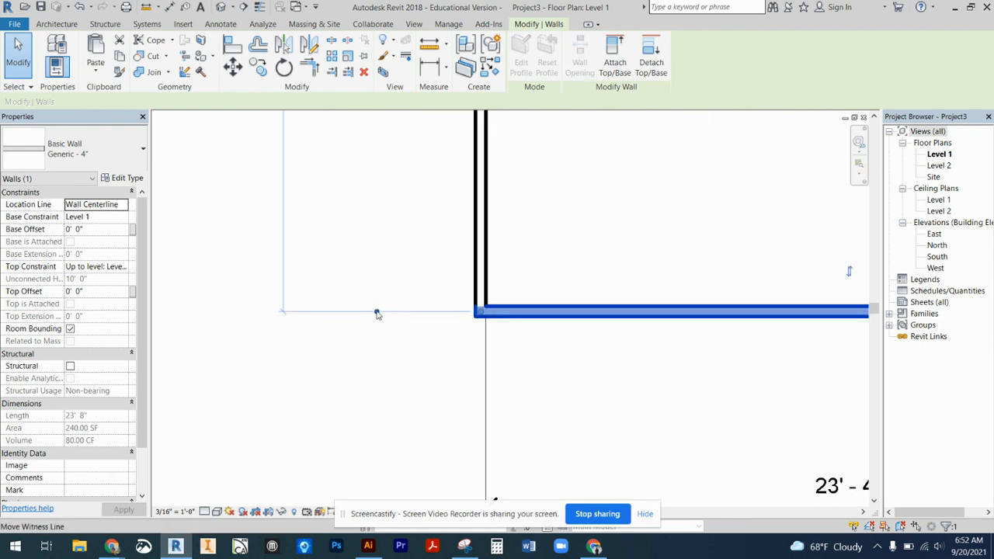
drag(377, 313, 375, 317)
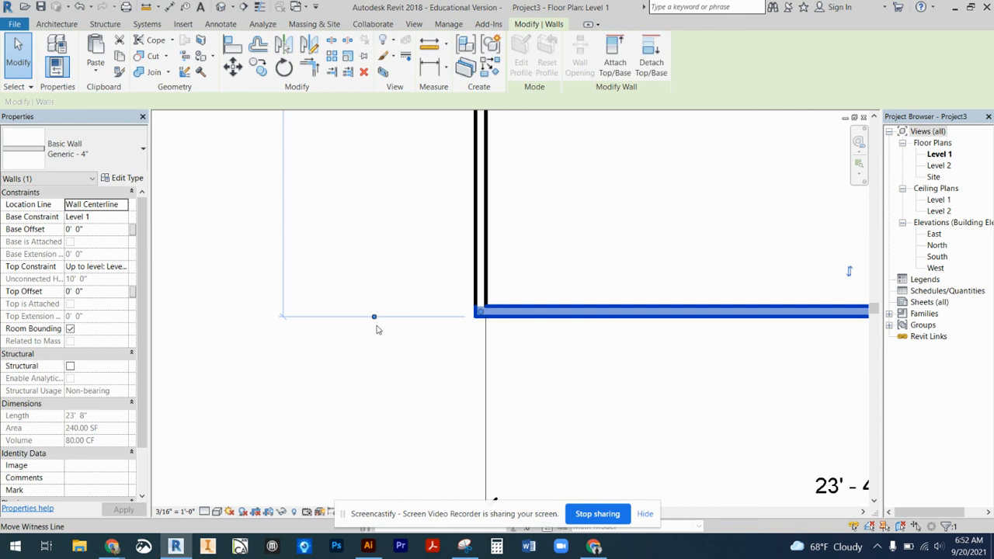
click(375, 319)
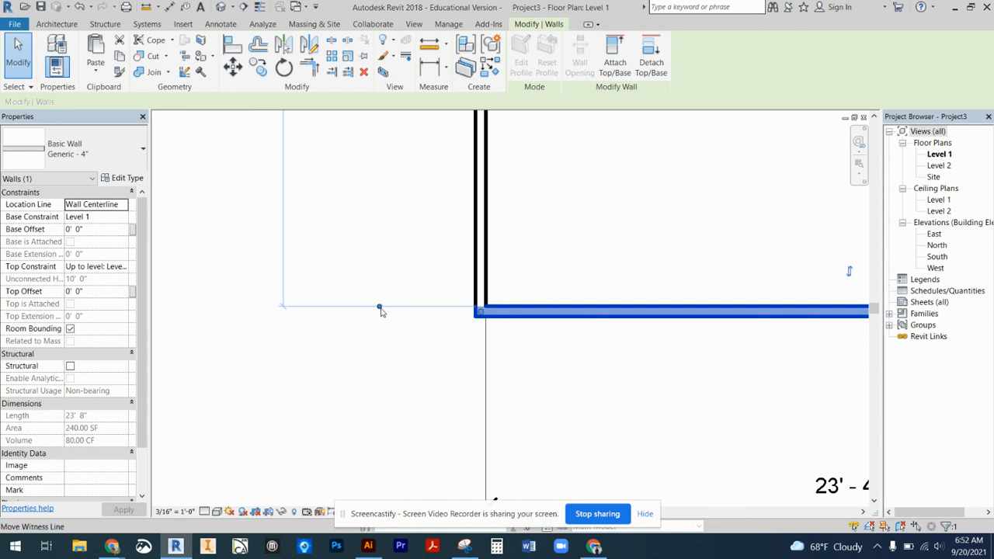
scroll(384, 333, down, 4)
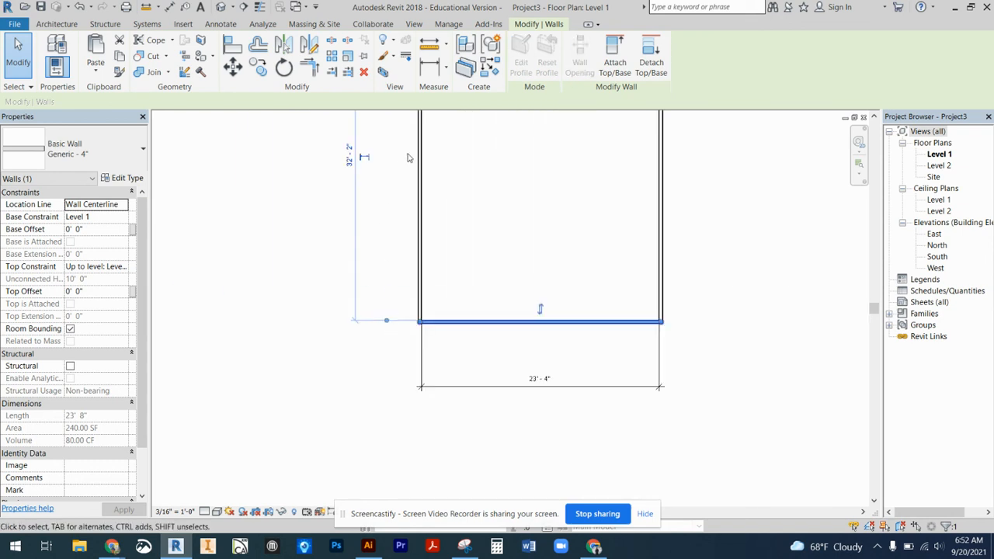
Set the inside distance between the north and south walls to 28' 9".
middle_drag(477, 163, 487, 315)
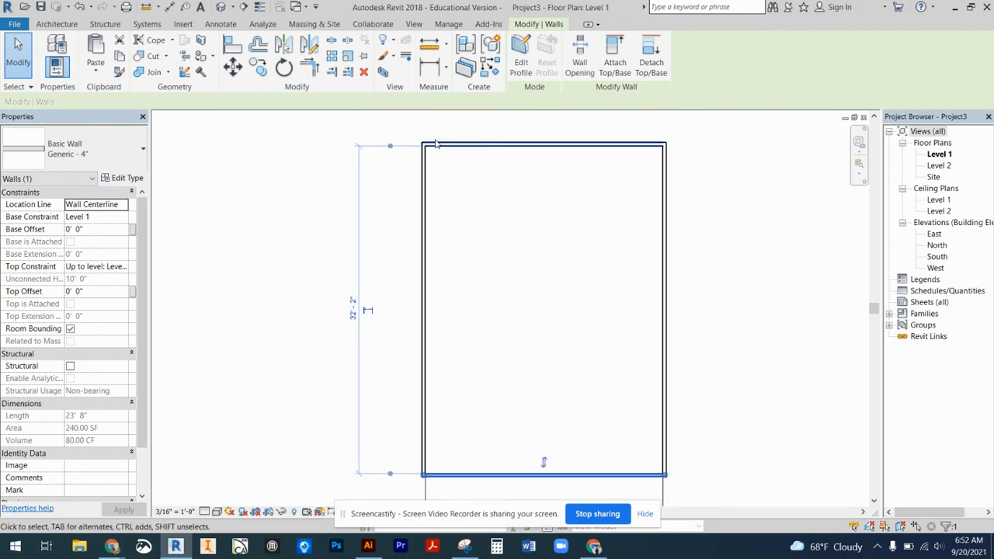
click(354, 309)
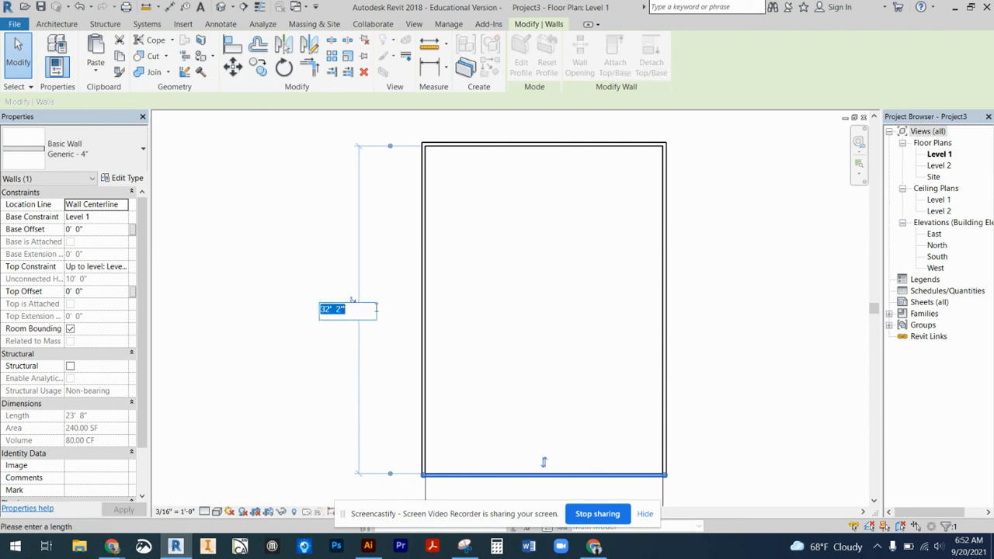
text(28)
key(Return)
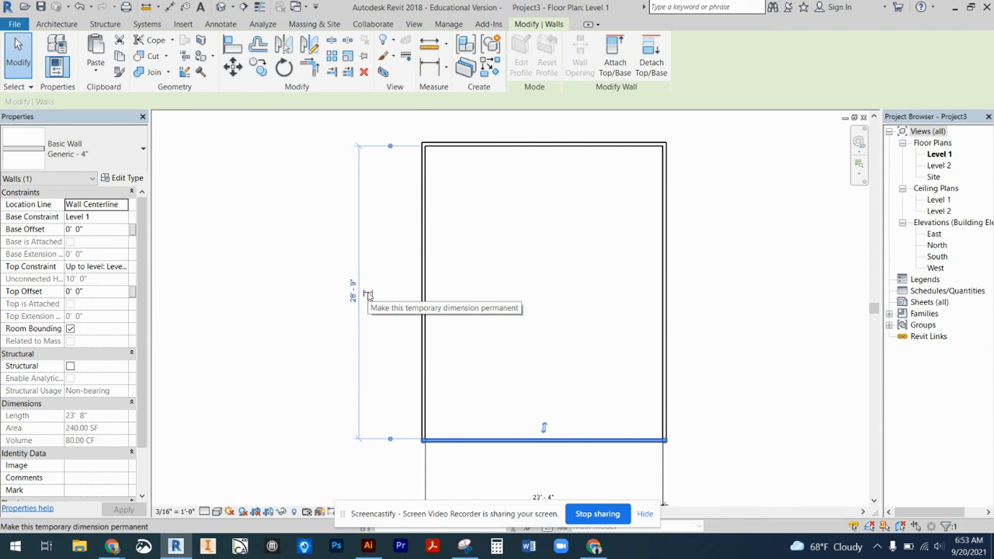
Make the temporary dimension beside the west wall permanent and lock its length.
click(367, 295)
click(259, 313)
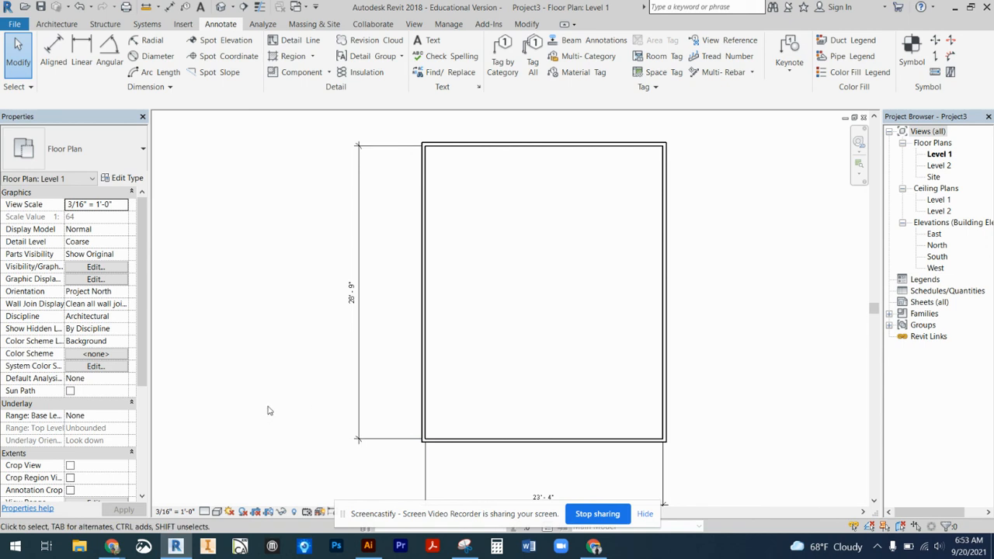
click(351, 294)
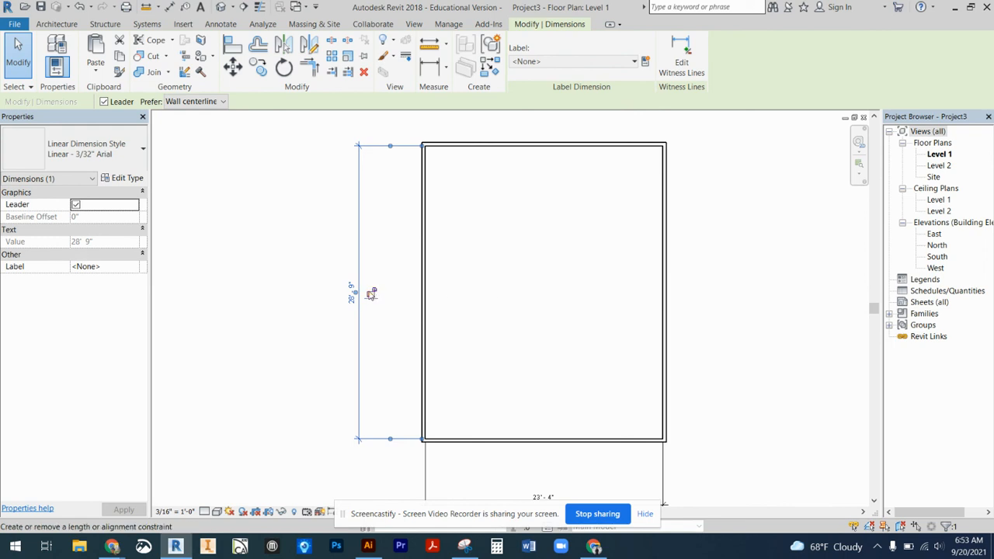
click(370, 294)
click(783, 382)
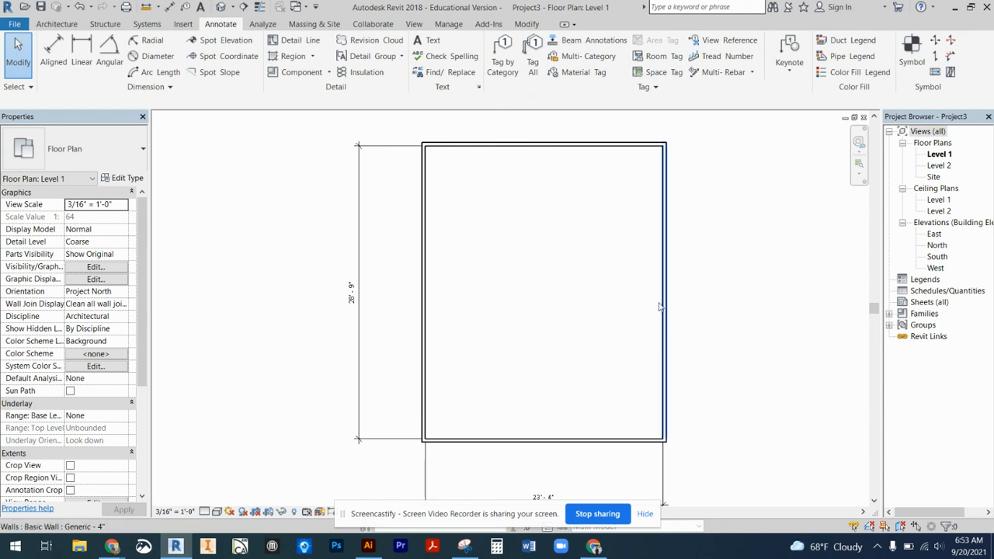
Select the east wall and then the north wall to check the length constraints on their dimensions, and clear the selection.
click(664, 172)
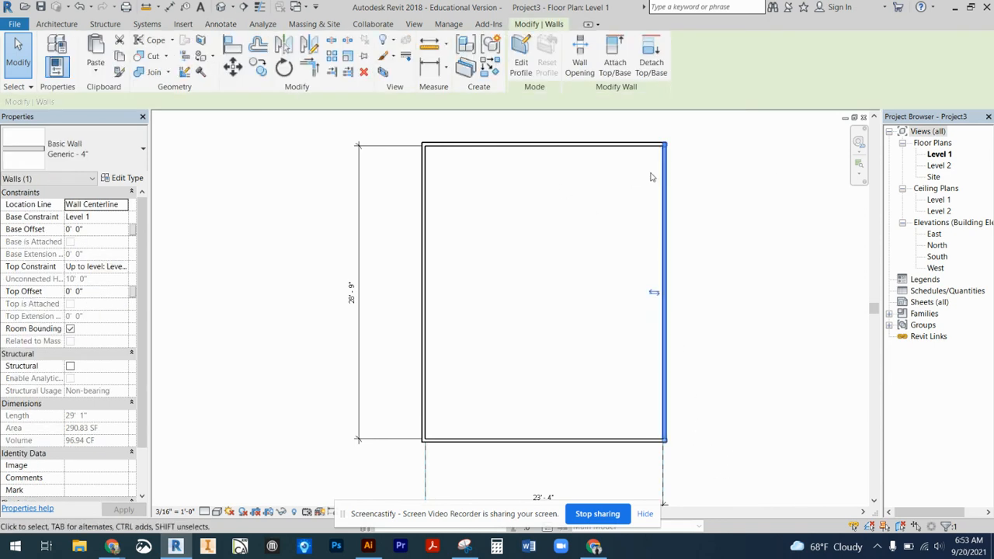
scroll(745, 334, up, 2)
scroll(743, 333, down, 3)
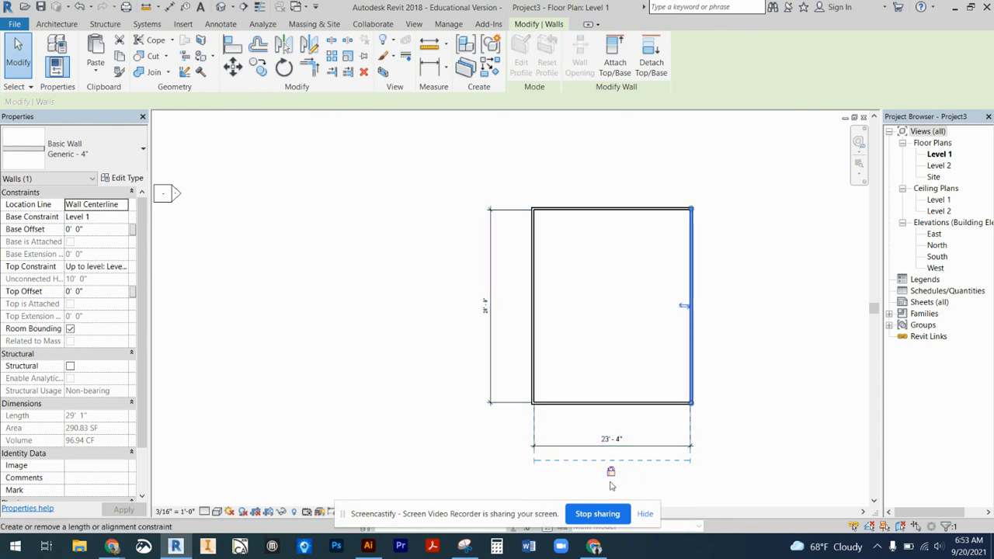
click(554, 210)
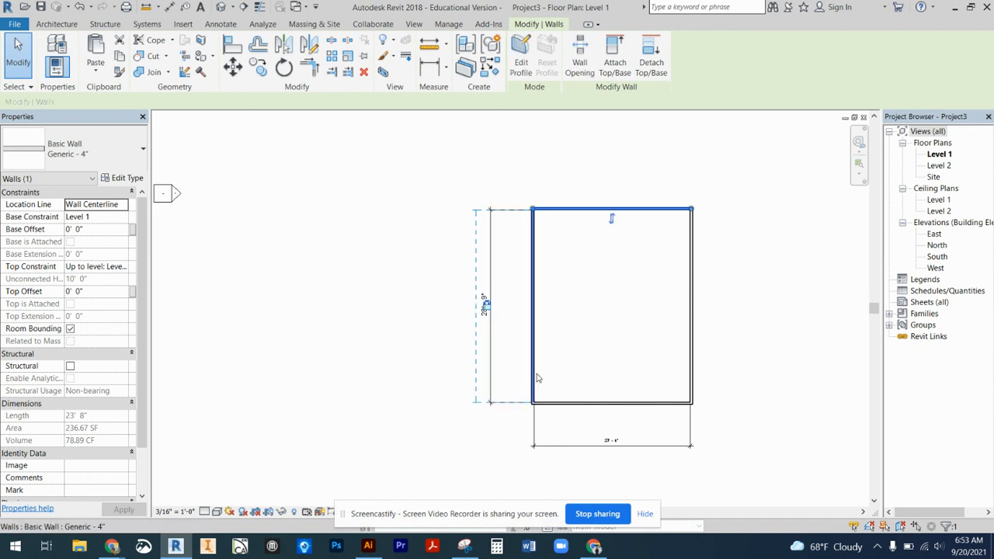
click(760, 352)
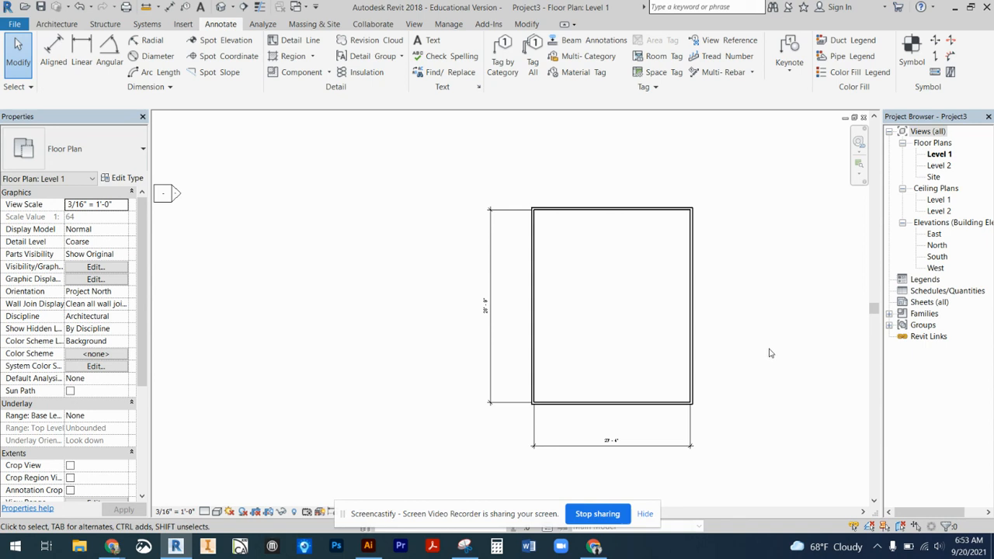
middle_drag(770, 354, 668, 341)
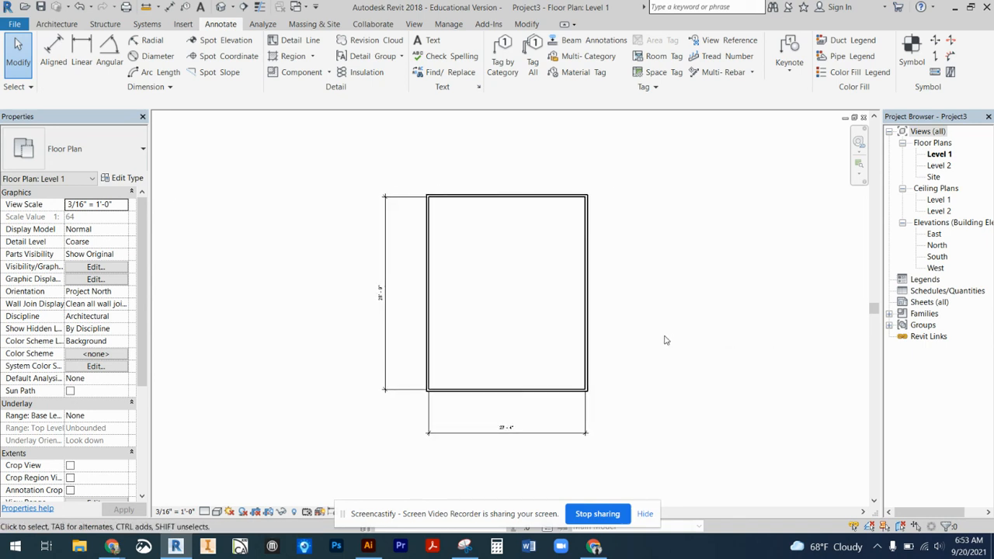